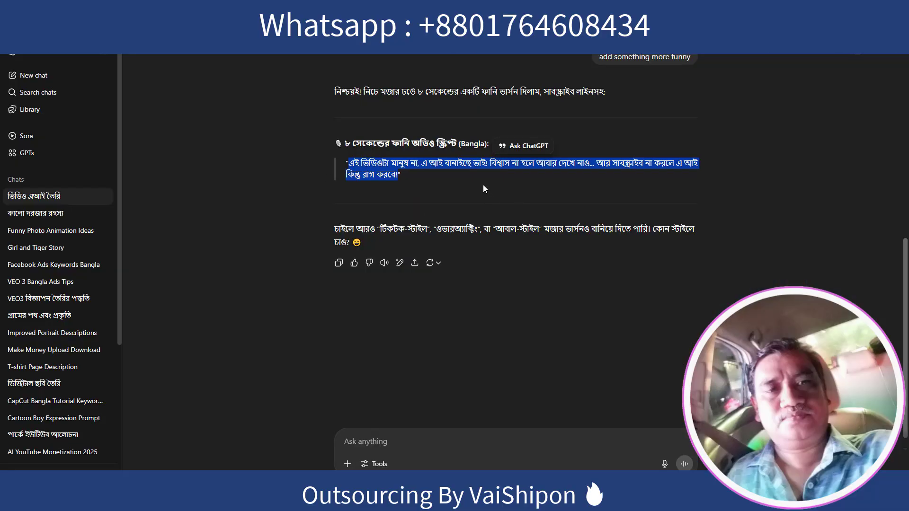
Highlight the 8-second funny Bangla audio script in the ChatGPT conversation
click(484, 188)
drag(345, 164, 461, 182)
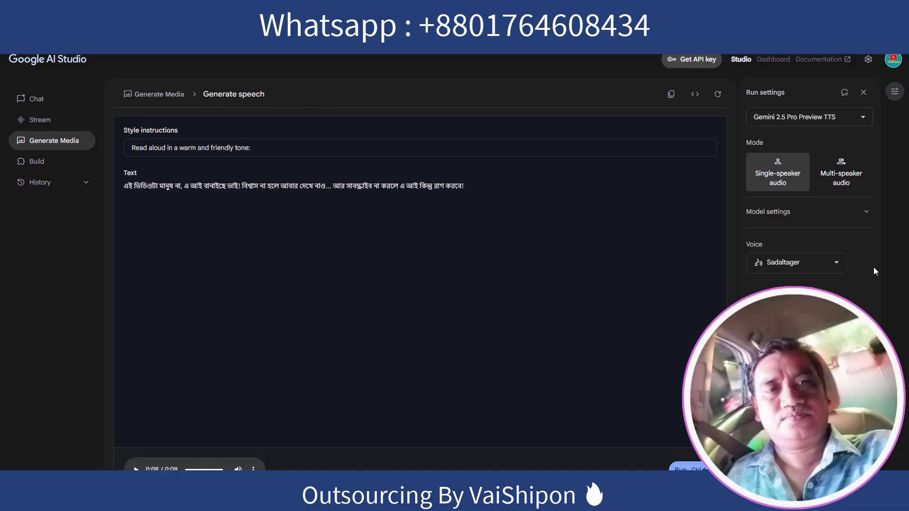
Switch to the Google AI Studio speech generator and browse the voices available for single-speaker audio
click(836, 263)
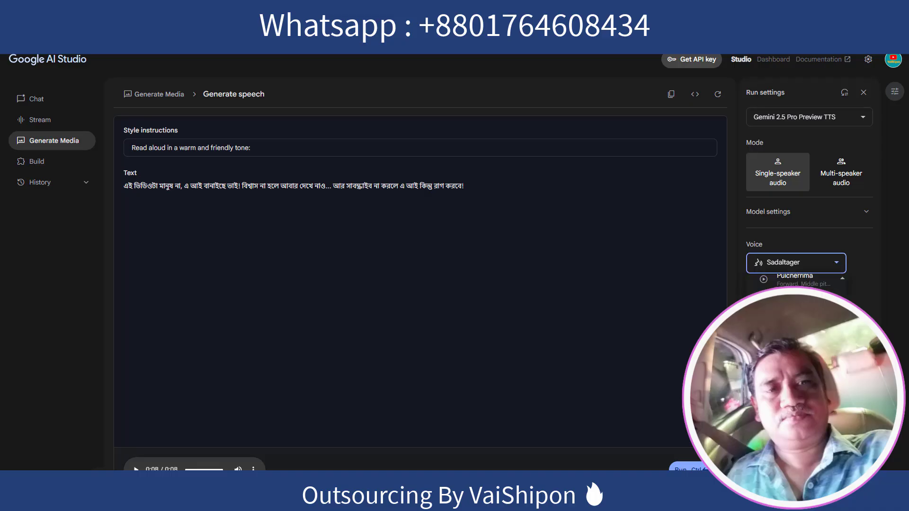
scroll(795, 303, down, 5)
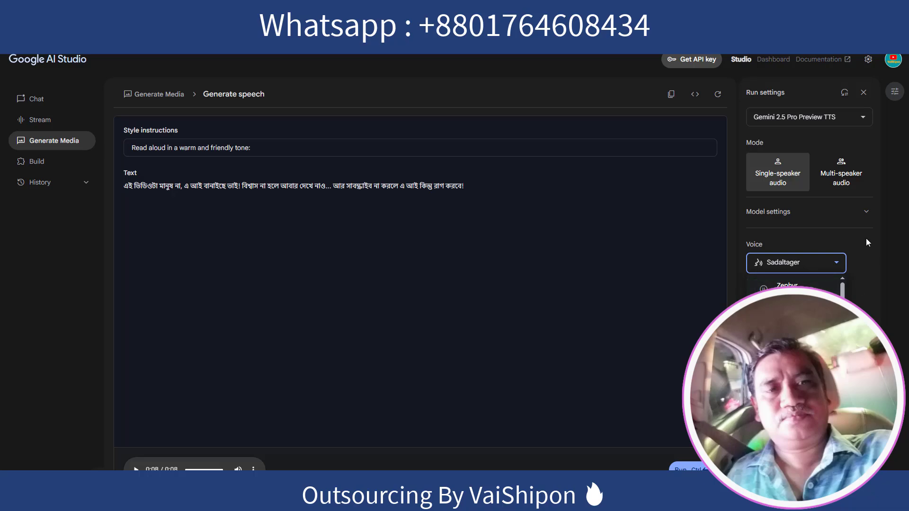
click(824, 278)
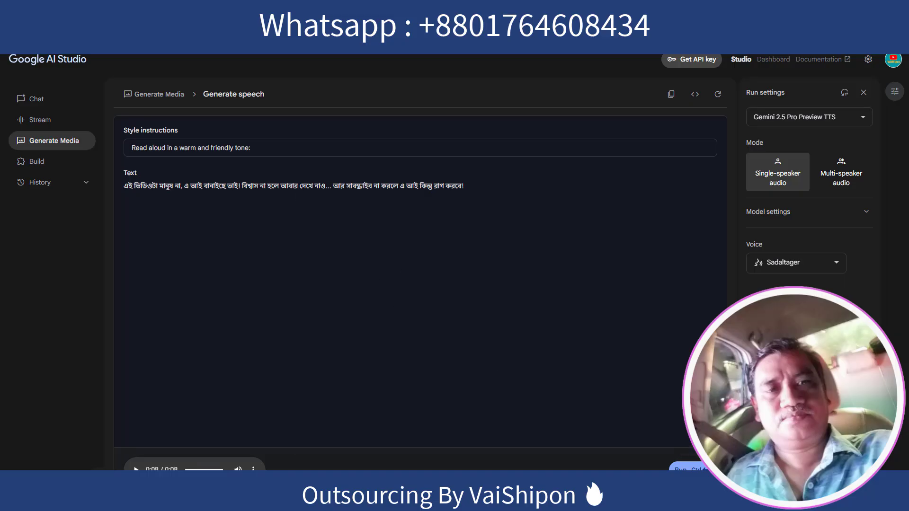
click(313, 439)
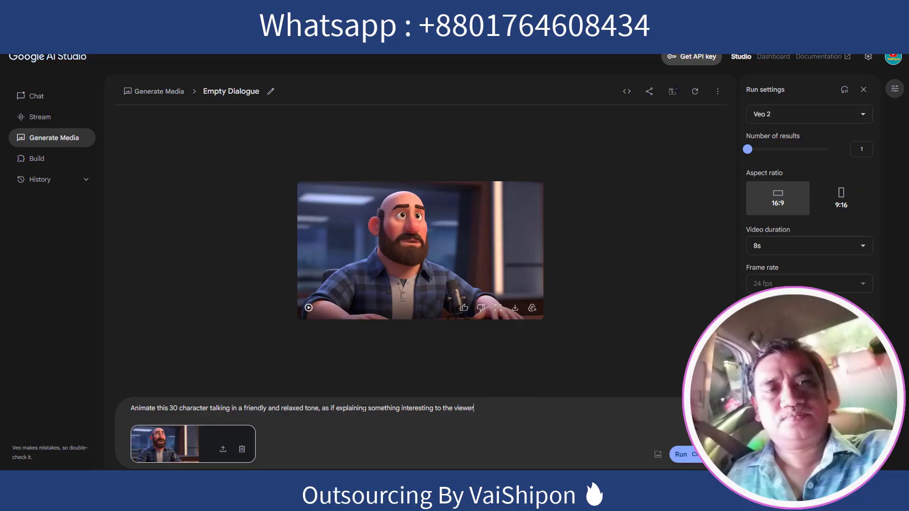
On the Veo 2 page, highlight the talking-character animation prompt and play the generated video
drag(364, 408, 131, 408)
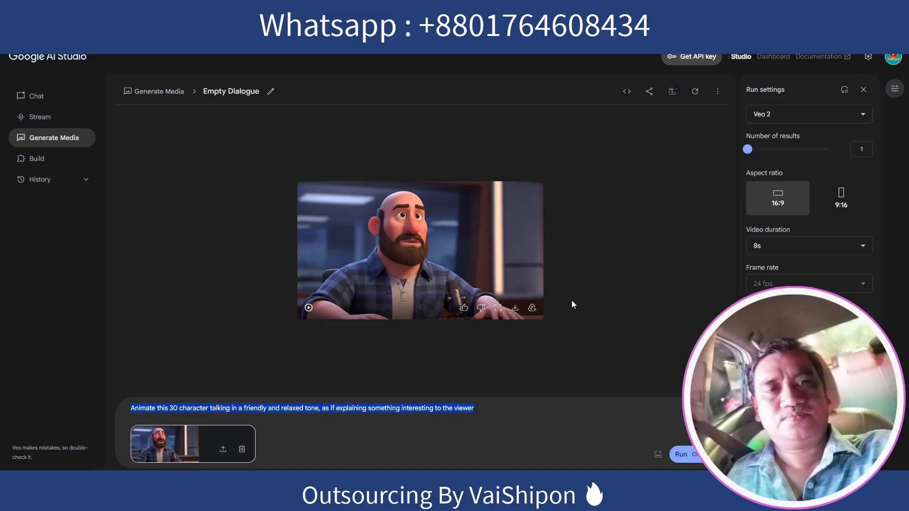
click(309, 308)
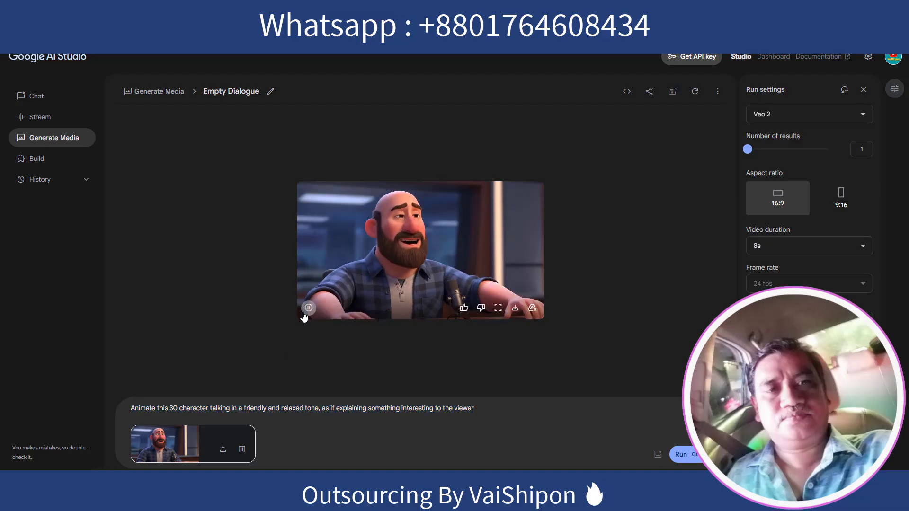
click(307, 308)
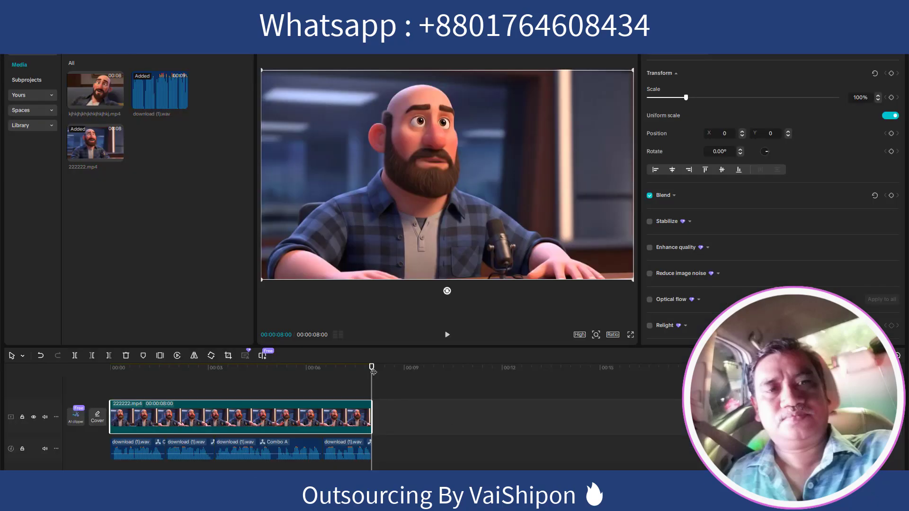
click(223, 369)
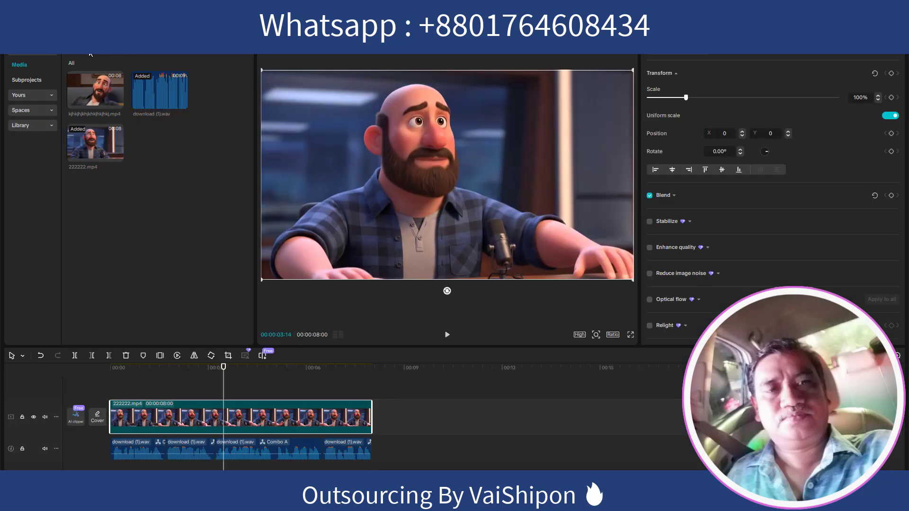
click(90, 54)
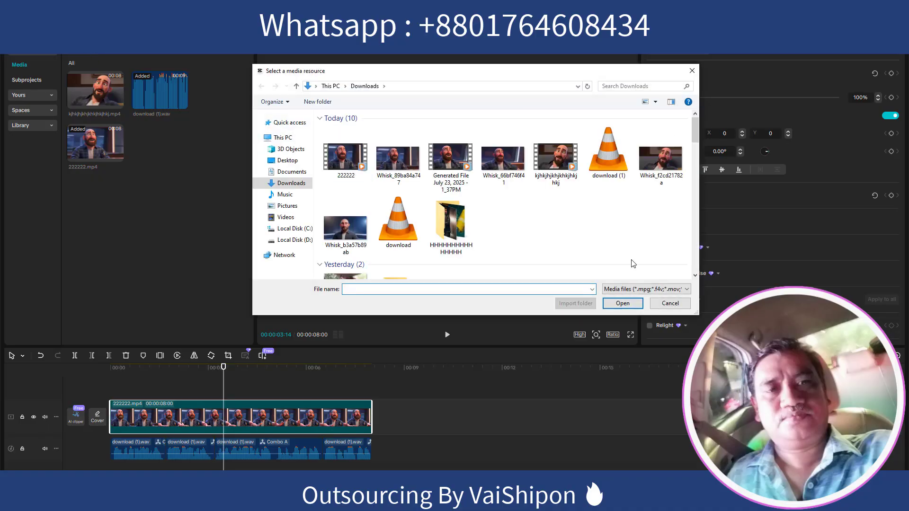
click(670, 303)
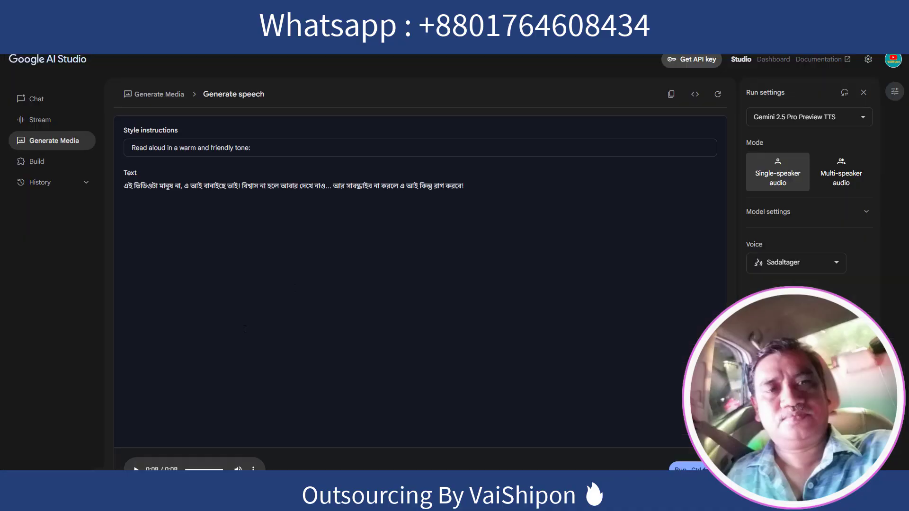
Download the generated Bangla speech audio from Google AI Studio
click(253, 470)
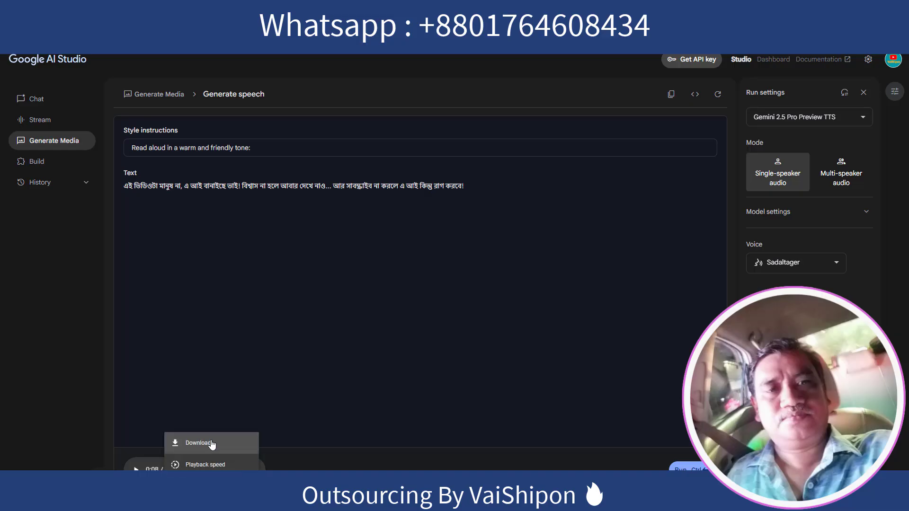
click(211, 443)
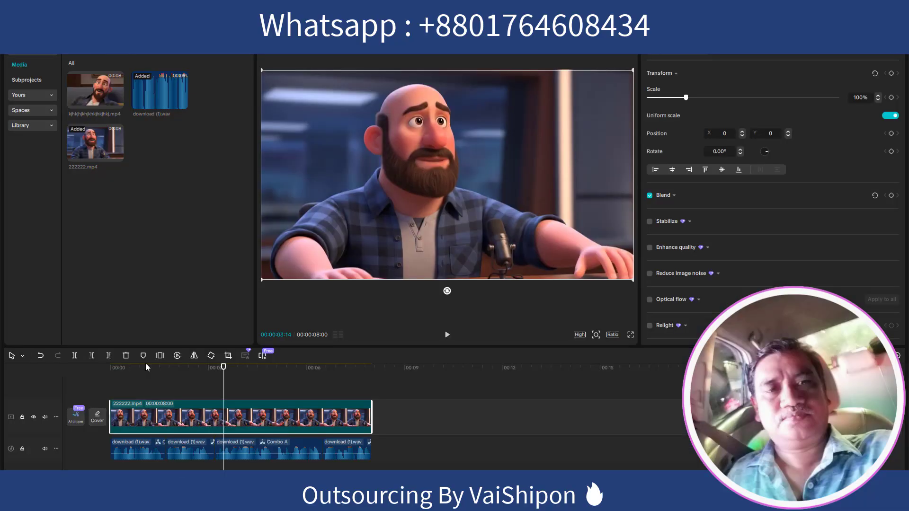
Switch to CapCut, scrub through the 222222.mp4 clip with its audio and play it from the start
drag(223, 368, 110, 368)
click(307, 384)
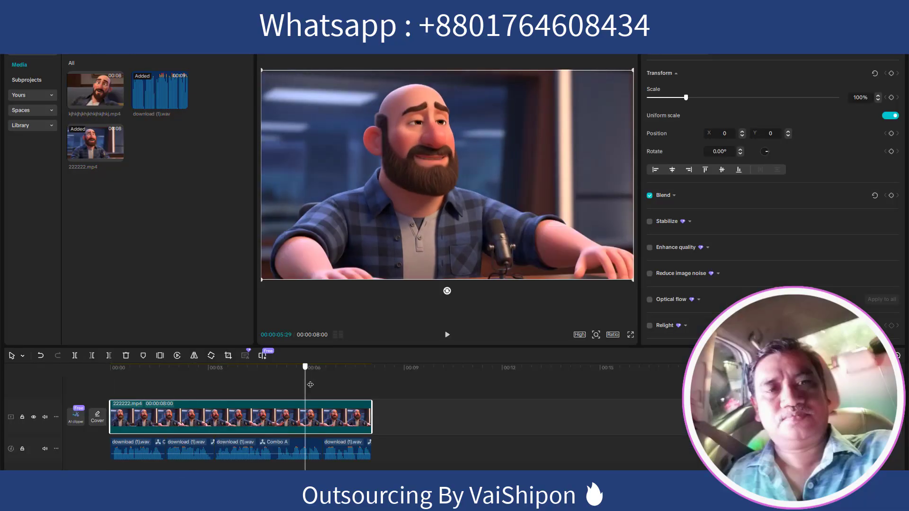
click(273, 383)
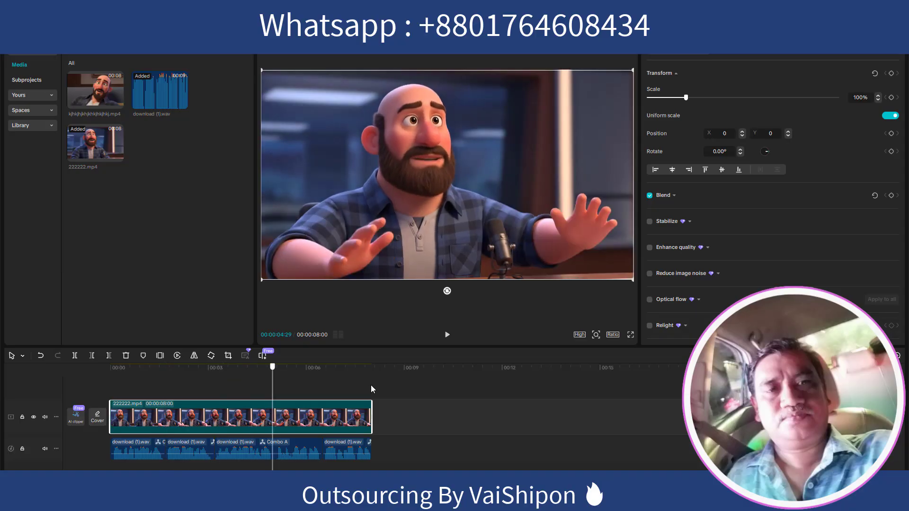
click(245, 386)
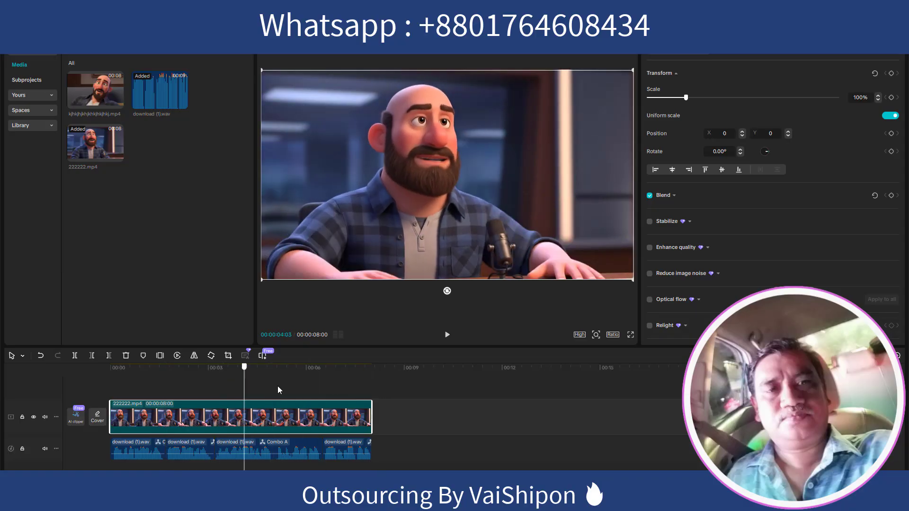
click(135, 385)
click(106, 386)
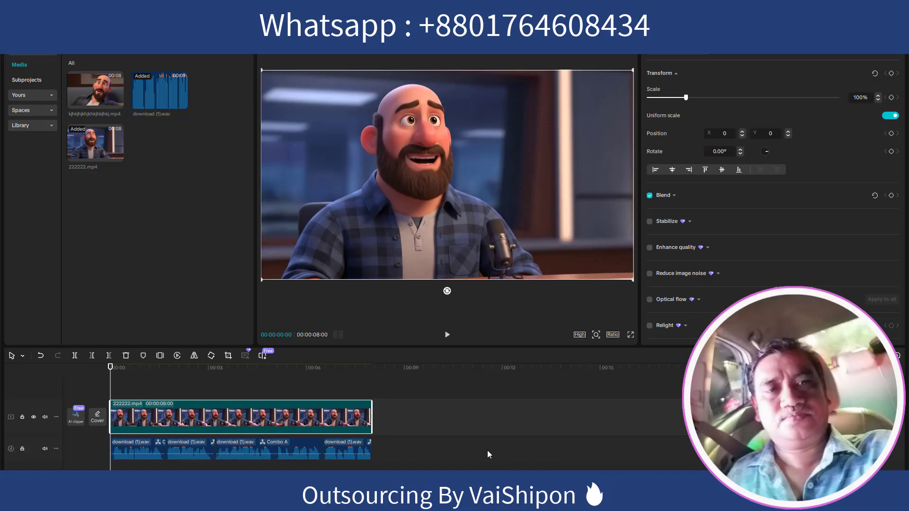
click(448, 340)
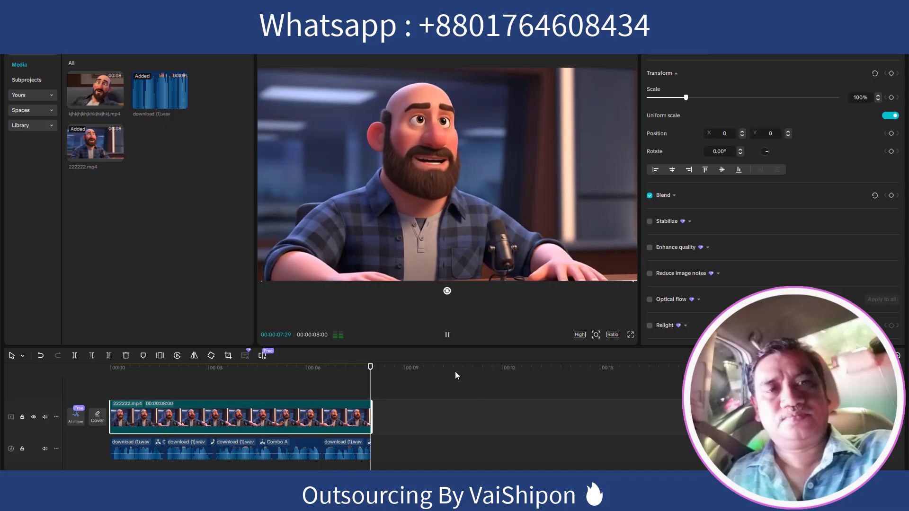
click(366, 370)
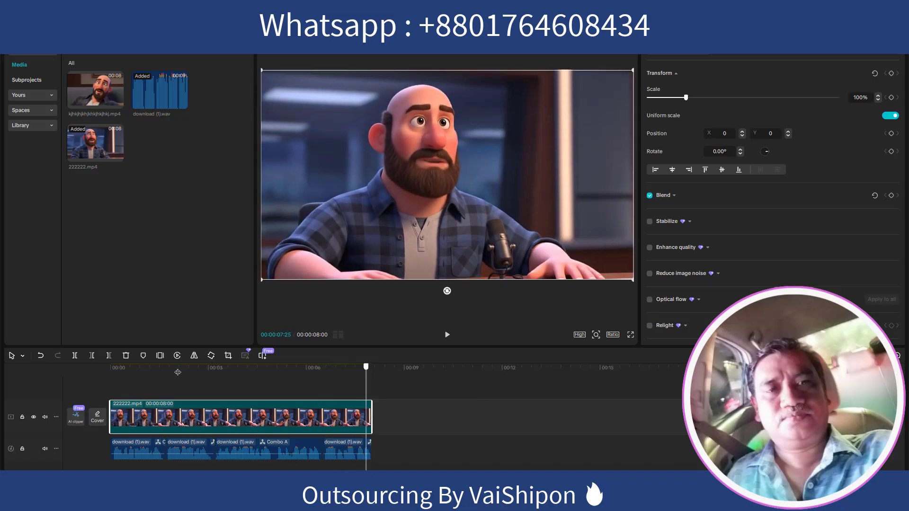
click(178, 372)
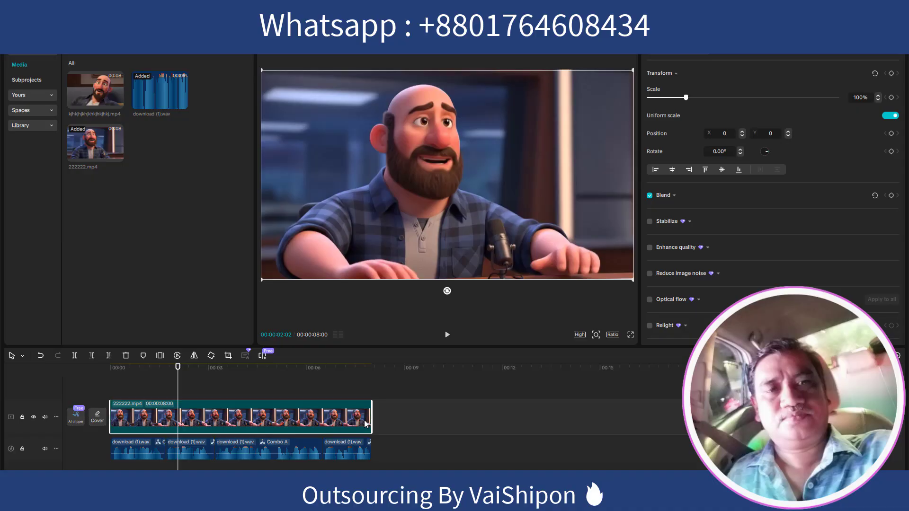
Replace the 222222.mp4 clip on the video track with the imported video of the character on the sofa
key(Delete)
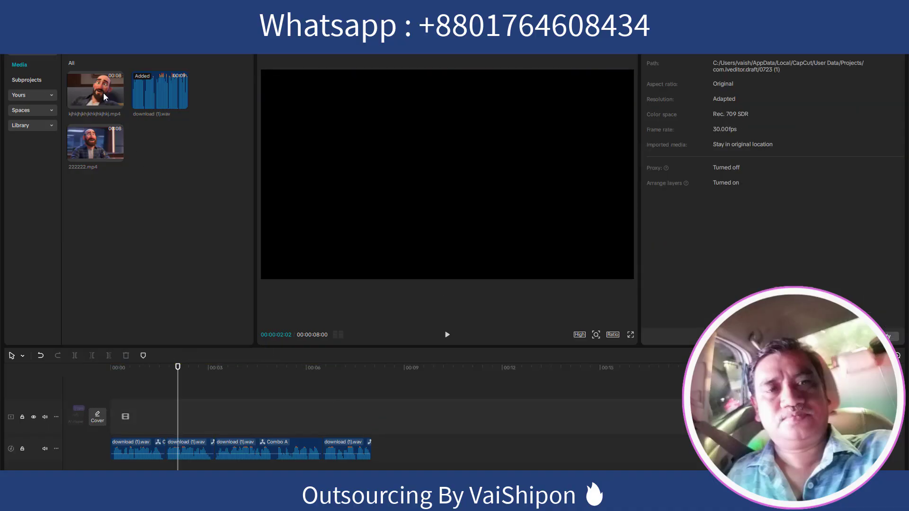
drag(104, 97, 234, 426)
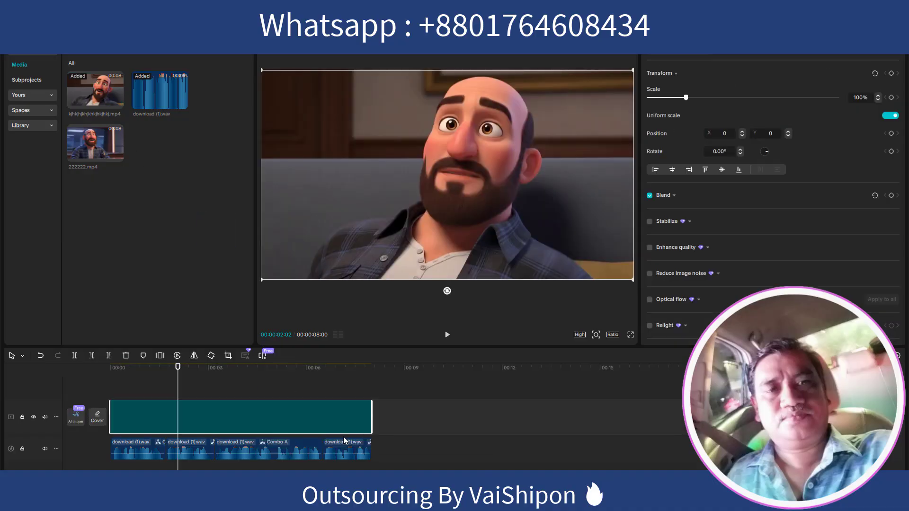
Play the timeline from the start and check the sofa clip against the audio
drag(181, 372, 113, 372)
click(447, 335)
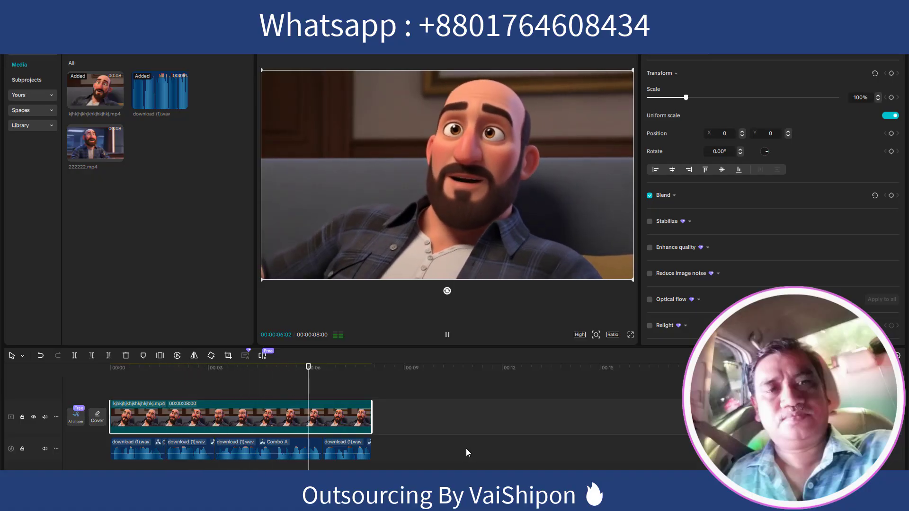
click(191, 368)
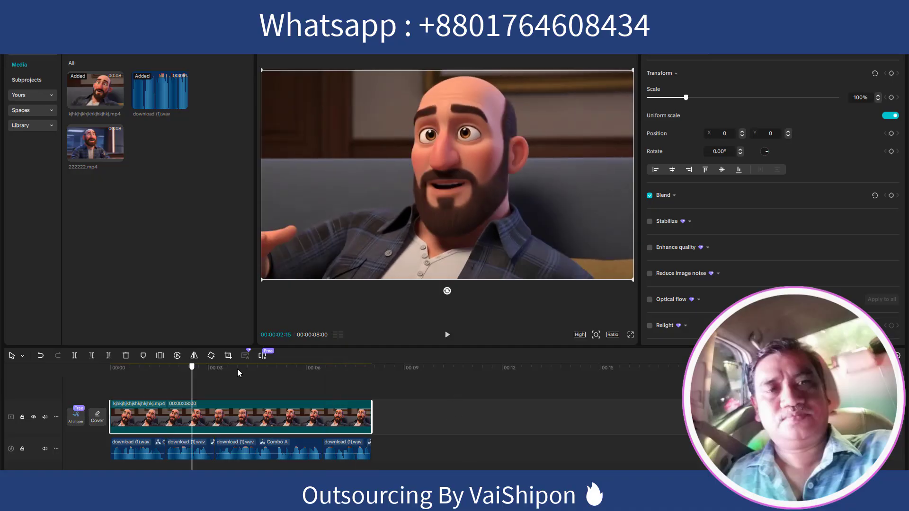
click(238, 371)
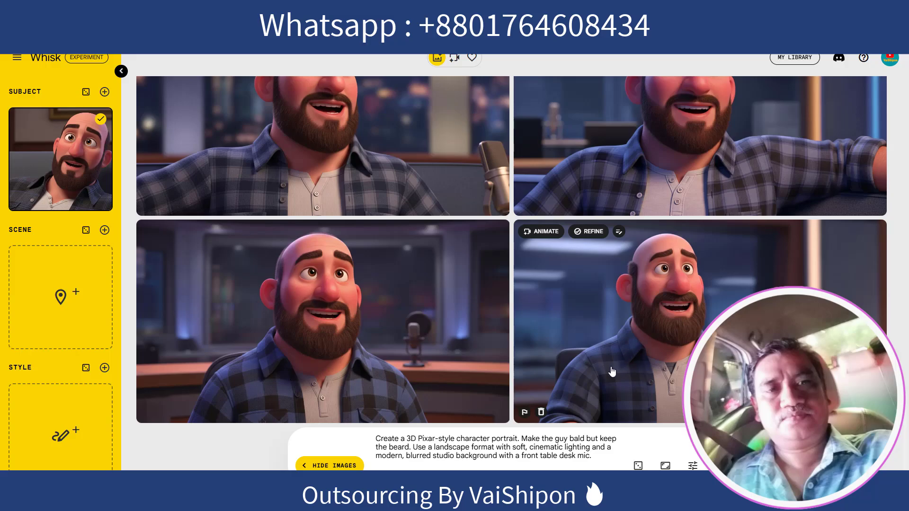
Switch to Whisk, review the generated character portraits and remove the subject image
scroll(321, 198, down, 10)
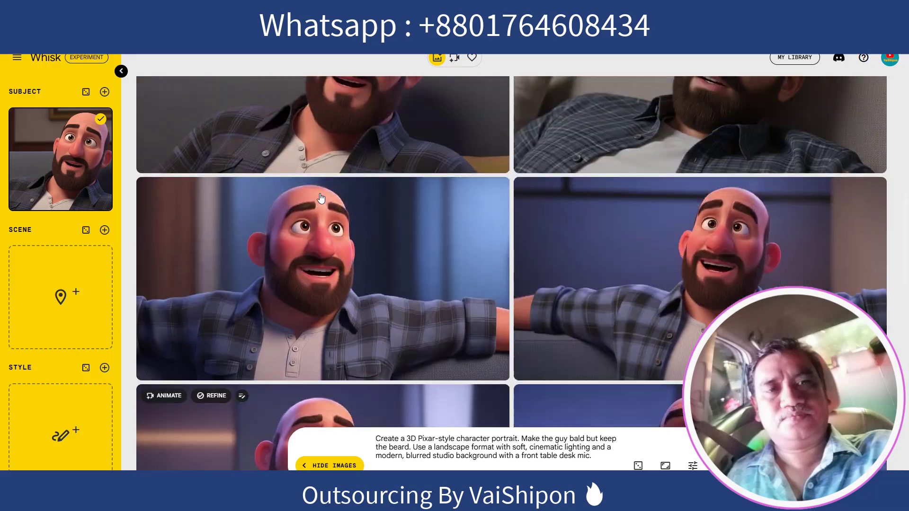
scroll(320, 198, up, 3)
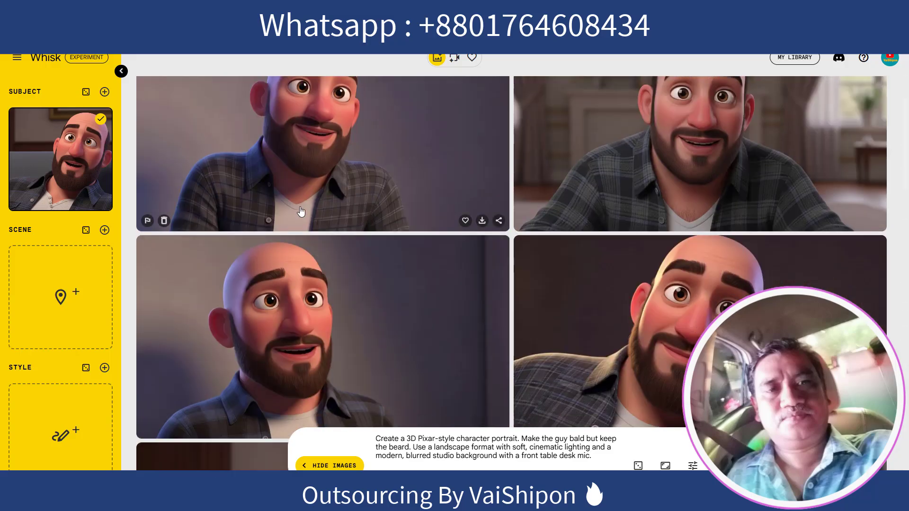
scroll(76, 165, down, 7)
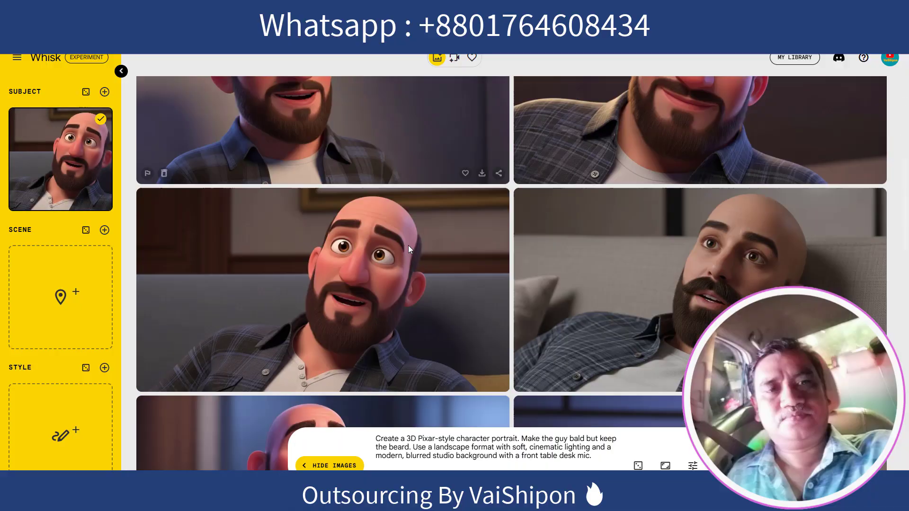
mouse_move(96, 201)
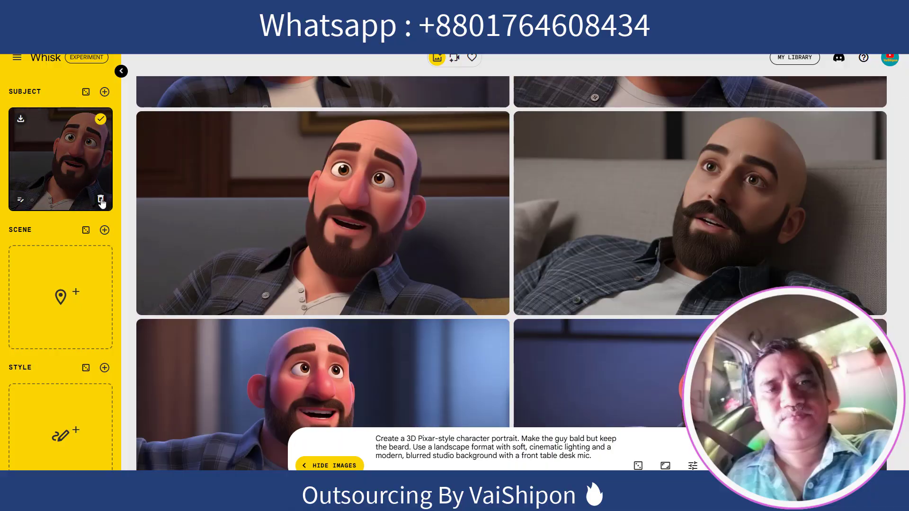
click(101, 199)
Generate images from the 3D Pixar-style bald, bearded character prompt without a subject image and examine them
scroll(620, 314, down, 10)
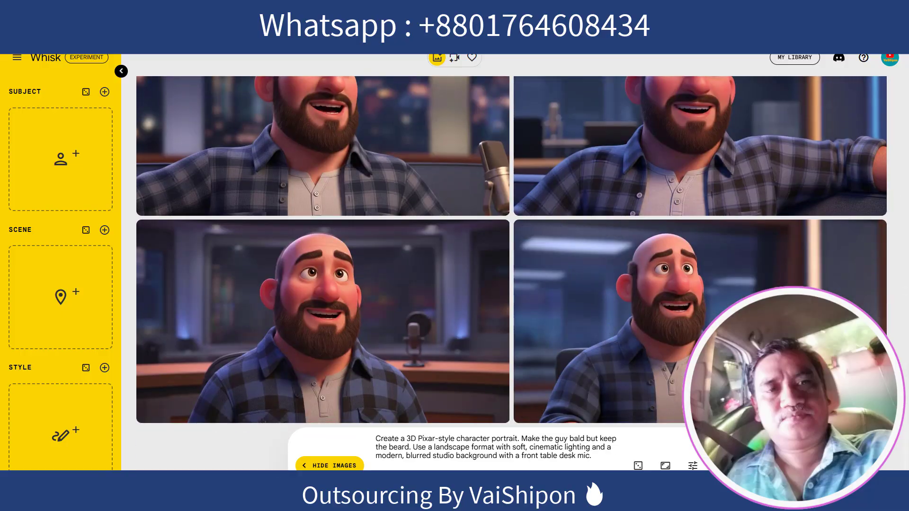
scroll(454, 275, down, 3)
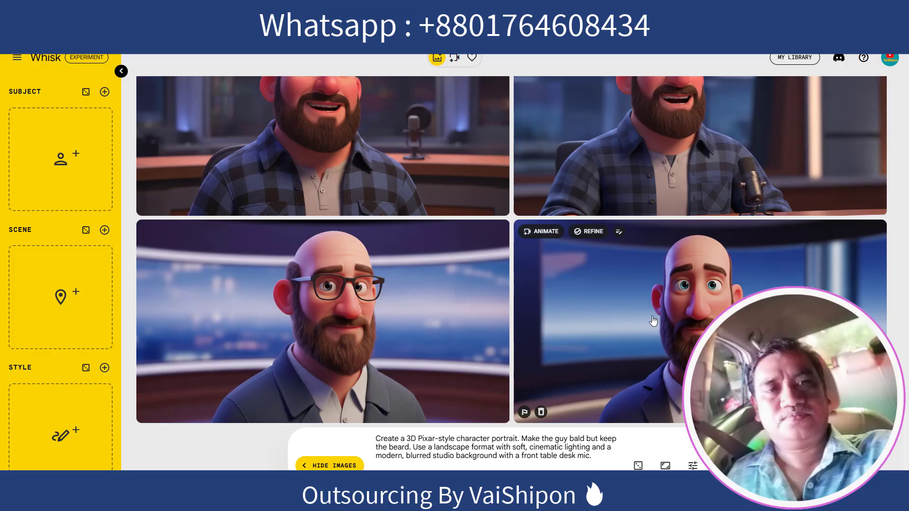
scroll(652, 322, up, 5)
scroll(653, 321, down, 5)
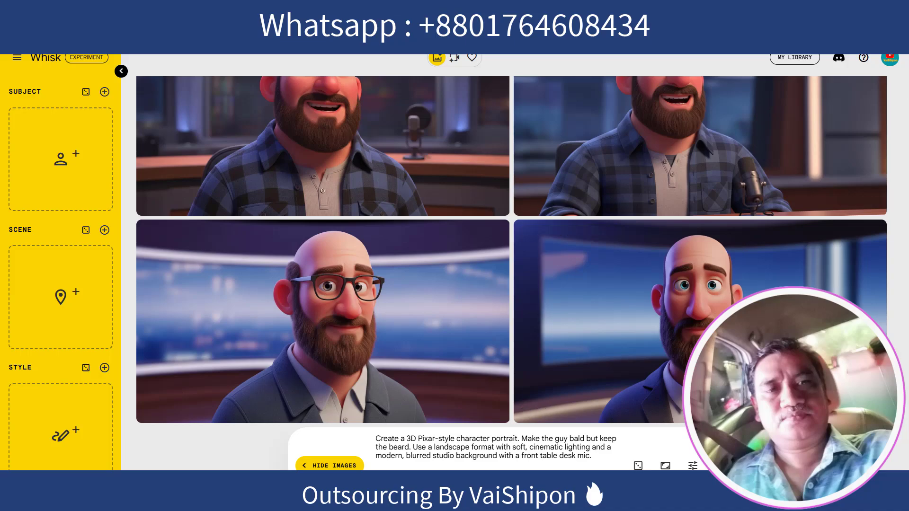
Check the account's AI credits and close the account details
click(890, 58)
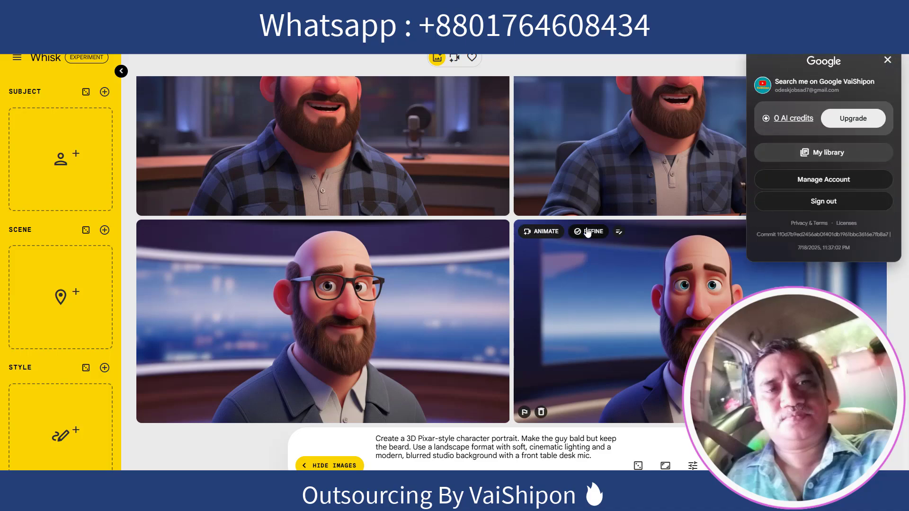
click(905, 284)
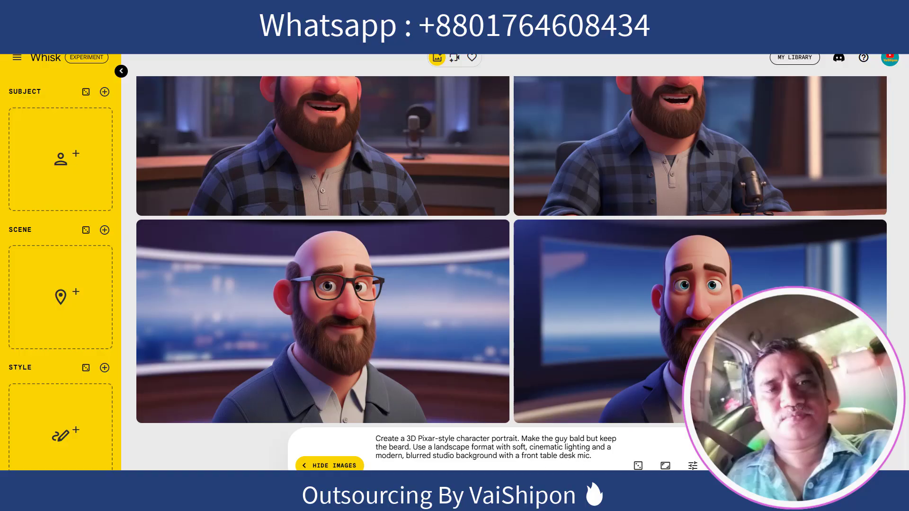
Generate another pair of images from the same 3D Pixar-style character portrait prompt
key(Return)
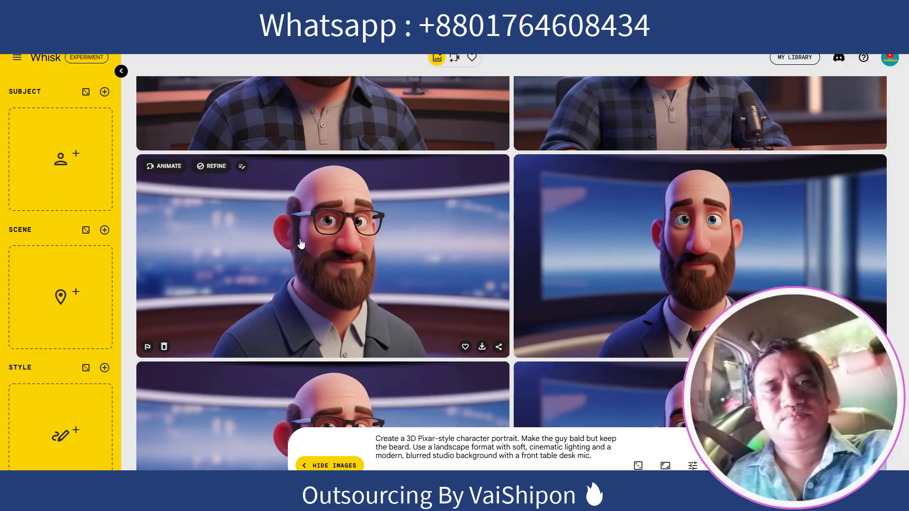
Move "with a front table desk mic" to follow "keep the beard" in the portrait prompt and generate images from it
scroll(415, 261, down, 3)
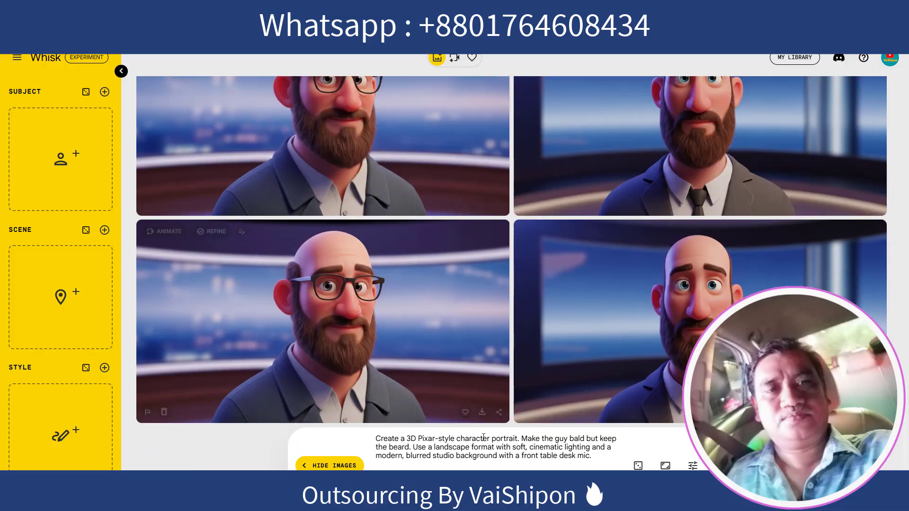
drag(500, 456, 589, 456)
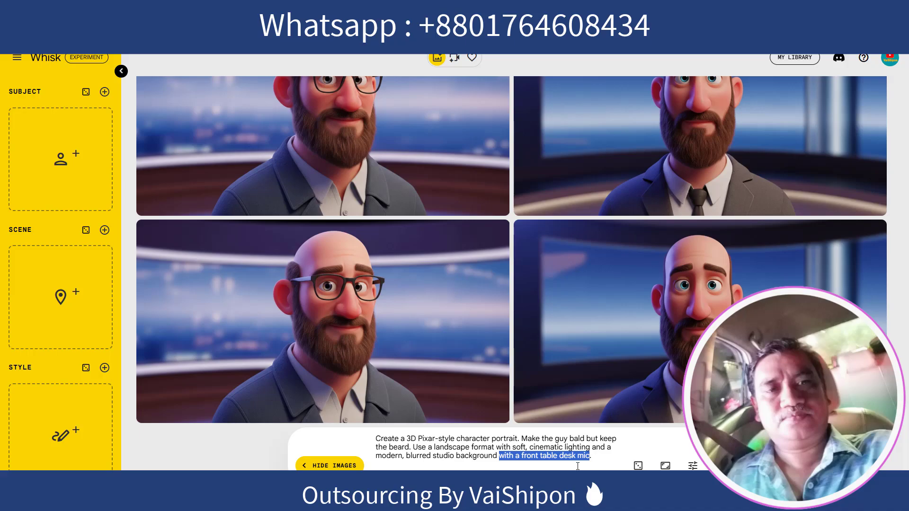
key(BackSpace)
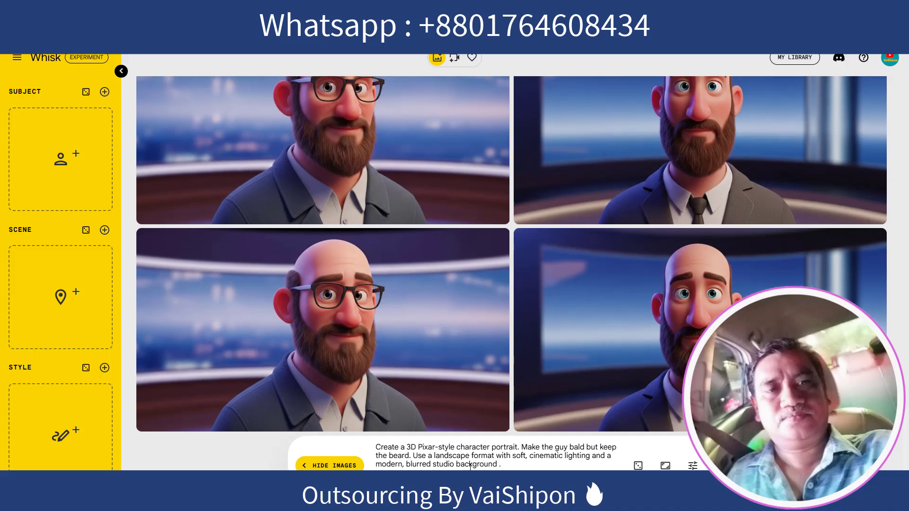
key(ctrl+z)
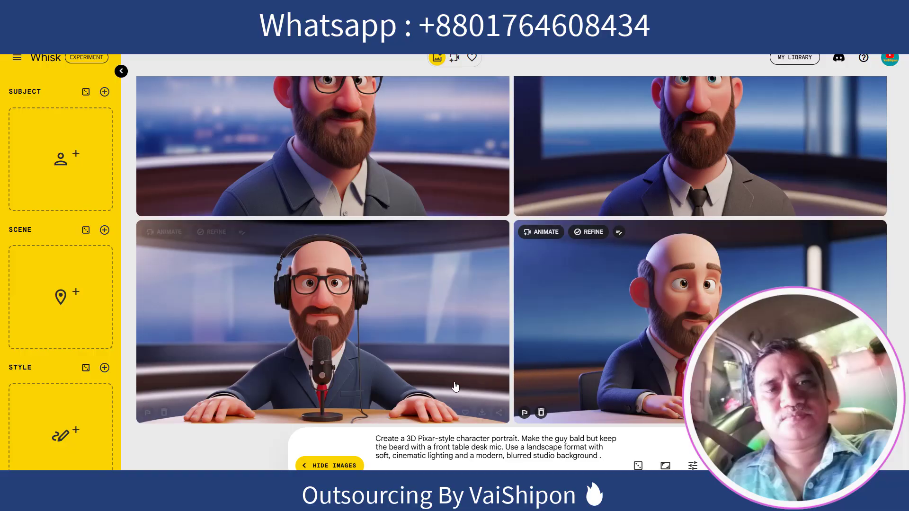
Download the portrait of the character wearing headphones behind a desk microphone and generate another pair from the same prompt
mouse_move(441, 418)
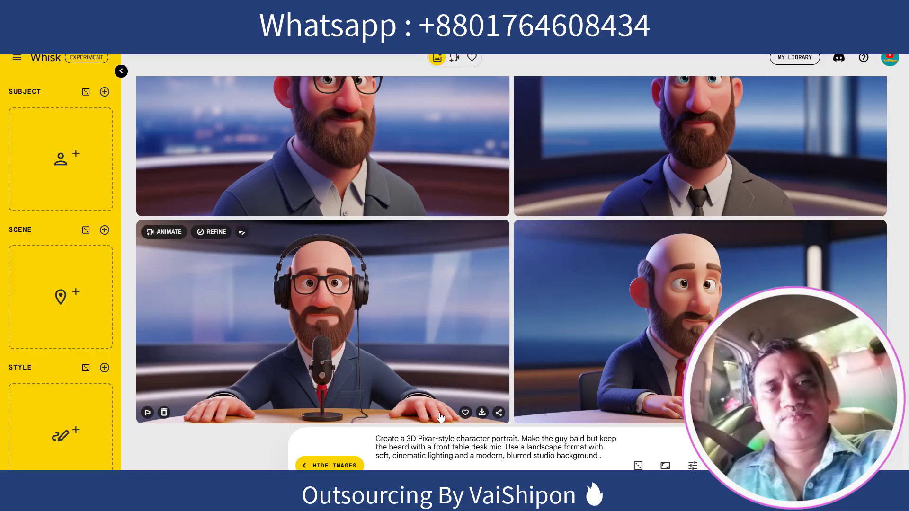
click(482, 413)
key(Return)
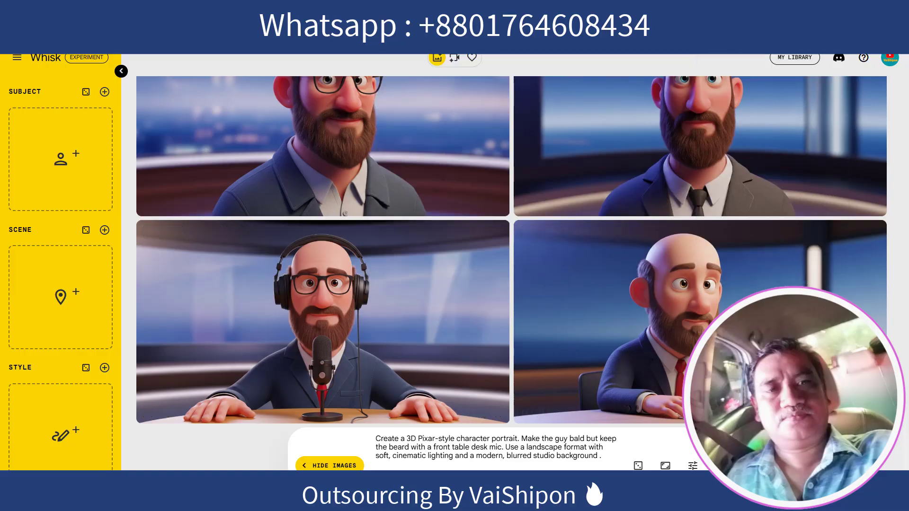
scroll(558, 380, down, 4)
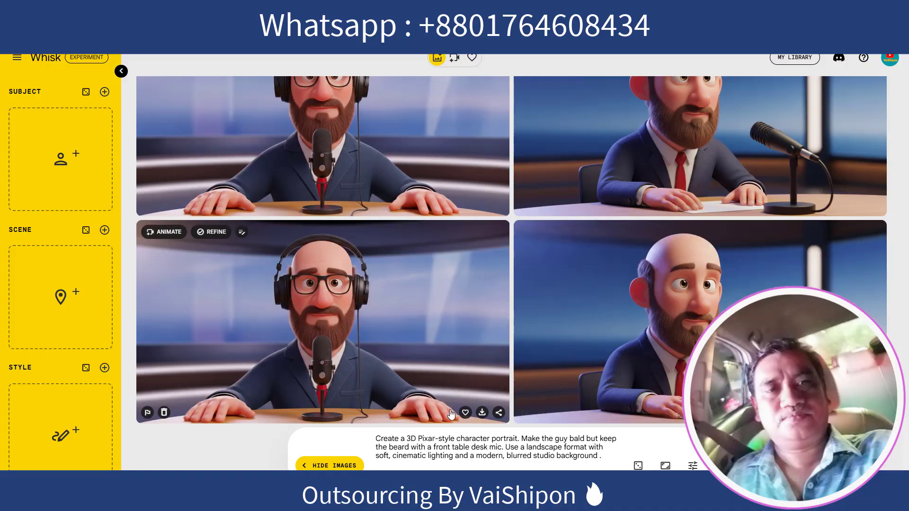
scroll(447, 383, down, 1)
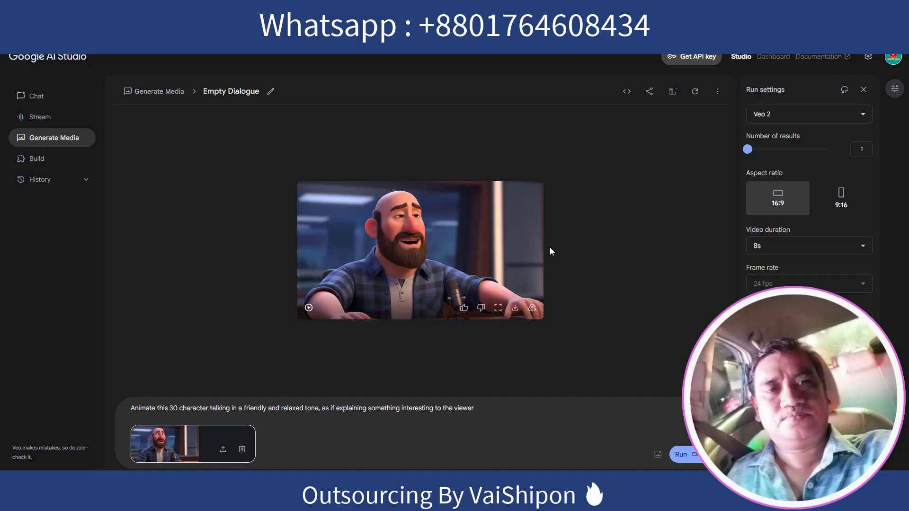
Switch to Google AI Studio, start a new Veo video and upload the downloaded headphones portrait as its source image
key(ctrl+a)
click(60, 142)
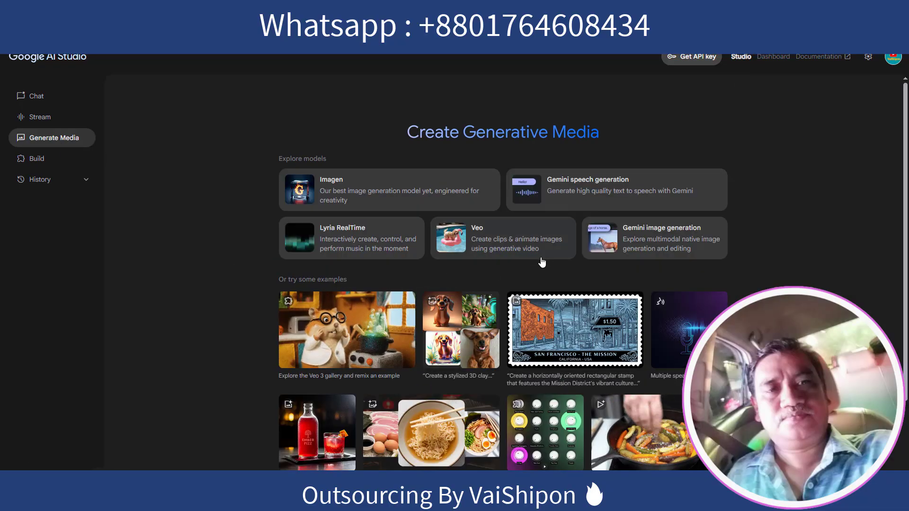
click(498, 241)
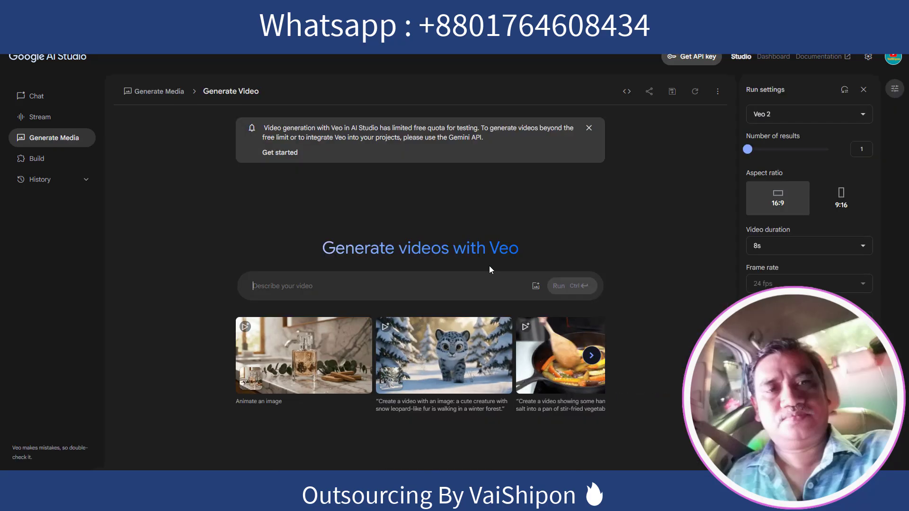
click(535, 287)
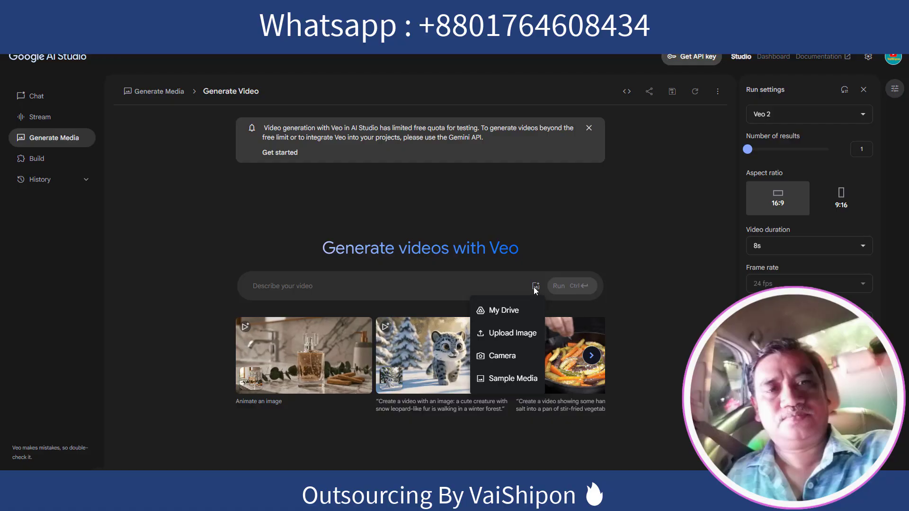
click(499, 338)
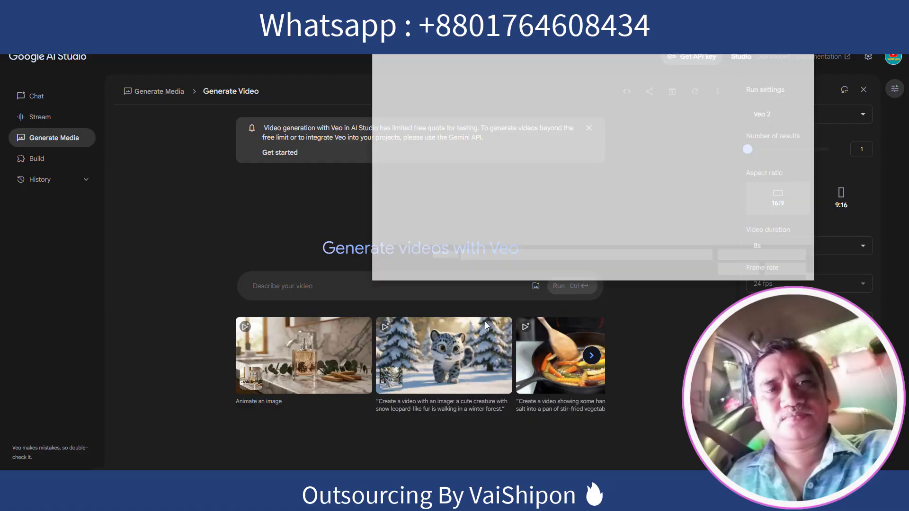
double_click(463, 125)
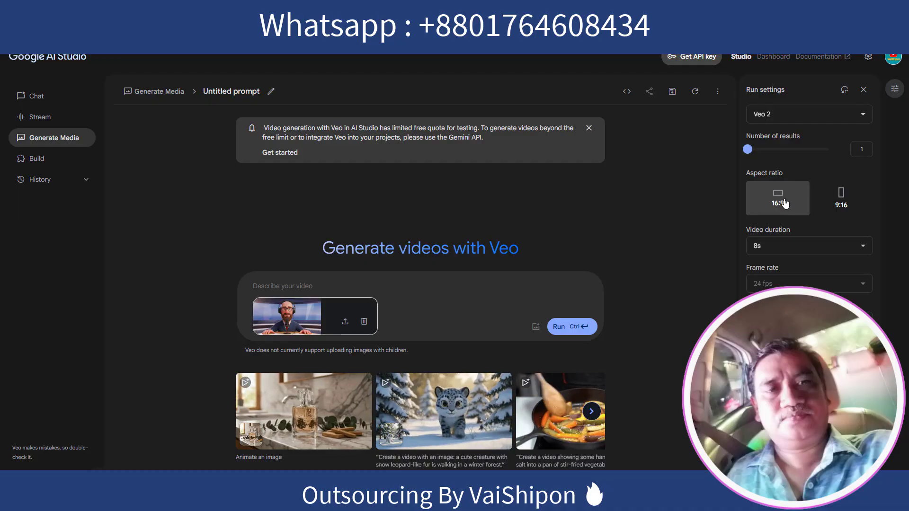
Generate a video with "Animate this 30 character talking in a friendly and relaxed tone, as if explaining something interesting to the viewer"
click(316, 289)
text(Animate this 3D character talking in a friendly and relaxed tone, as if explaining something interesting to the viewer)
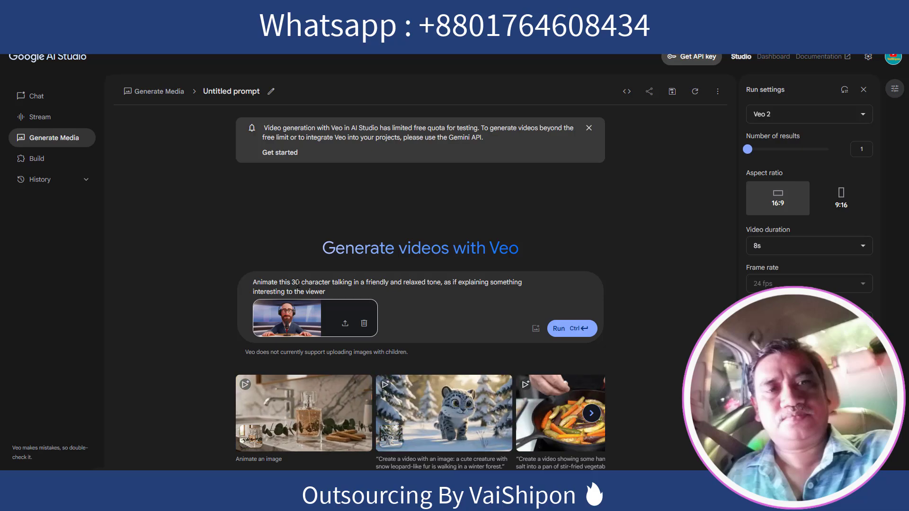
drag(291, 283, 338, 282)
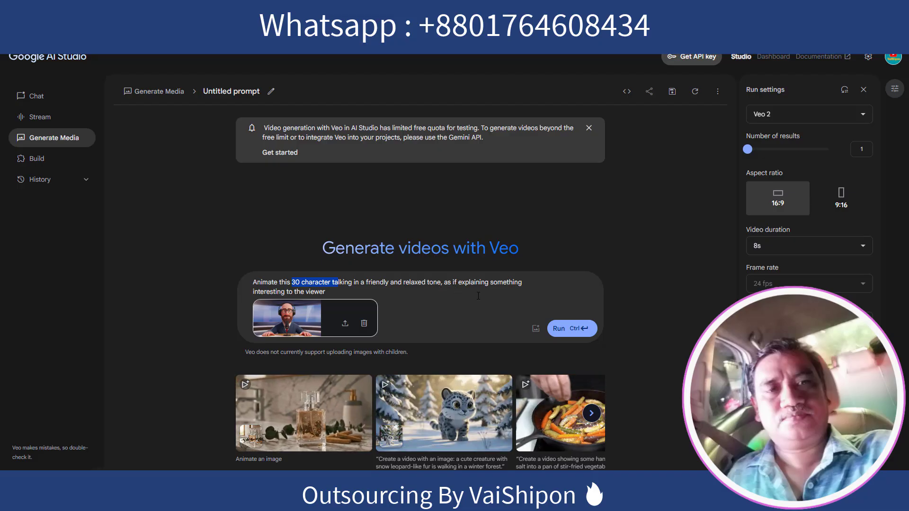
click(408, 300)
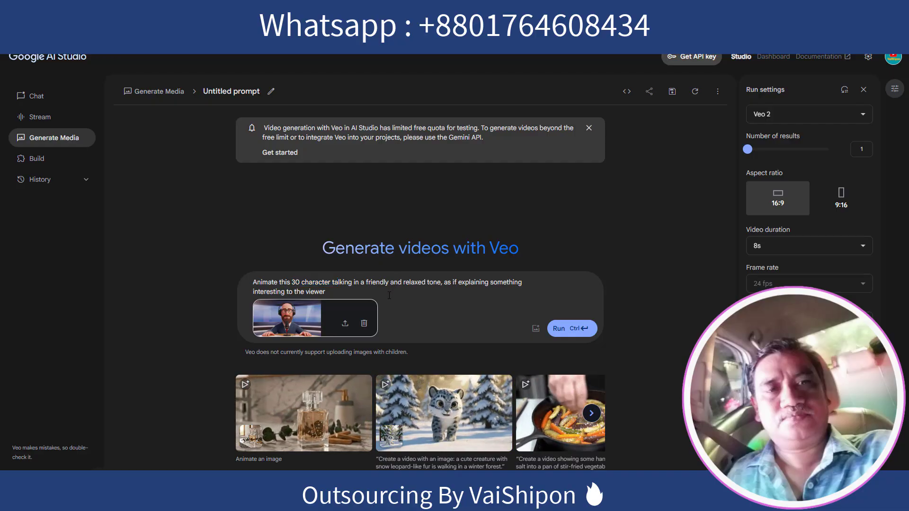
click(568, 330)
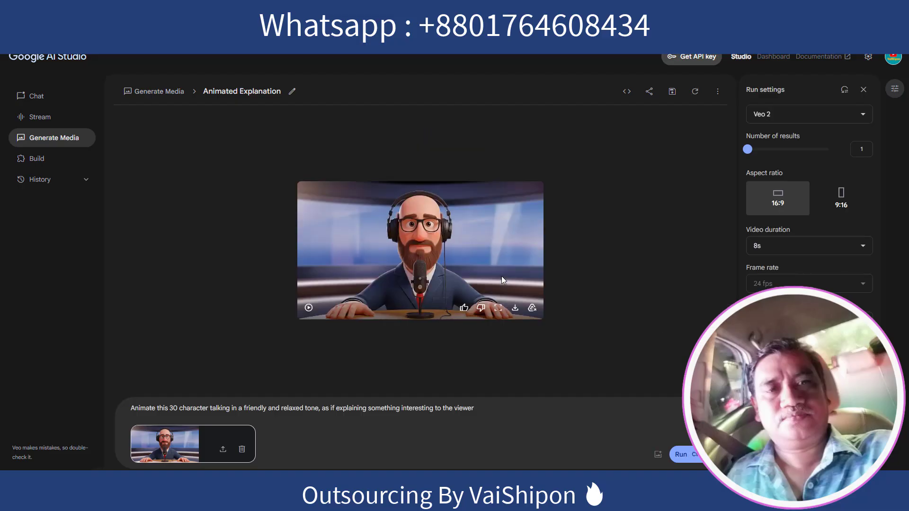
Play the generated character video and download it to the Downloads folder as 75
click(308, 309)
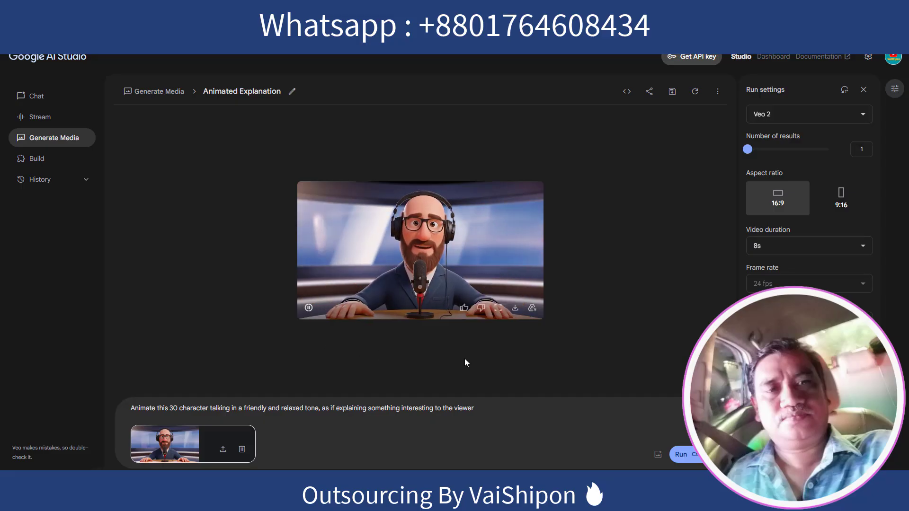
click(515, 309)
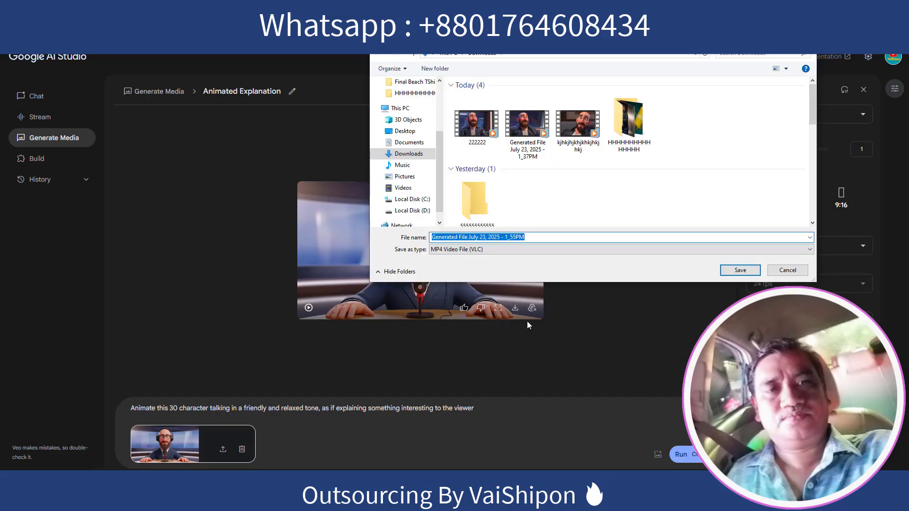
text(2)
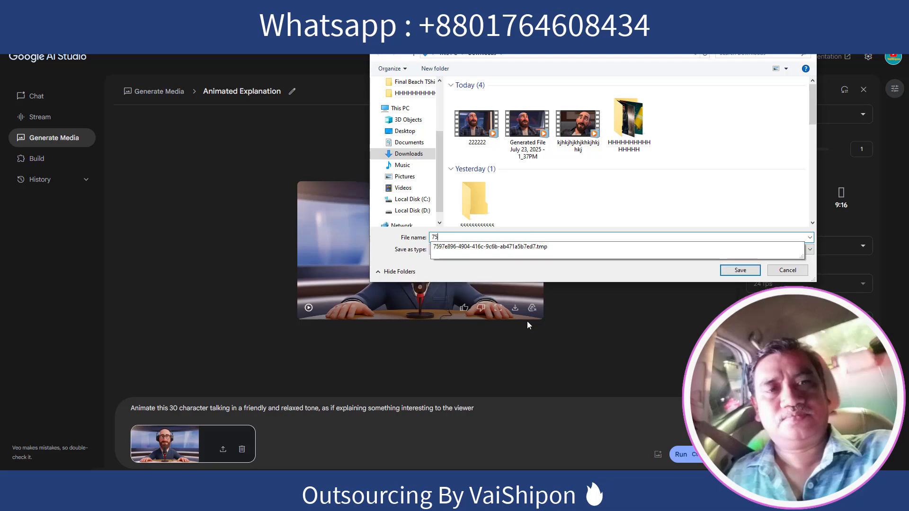
key(Return)
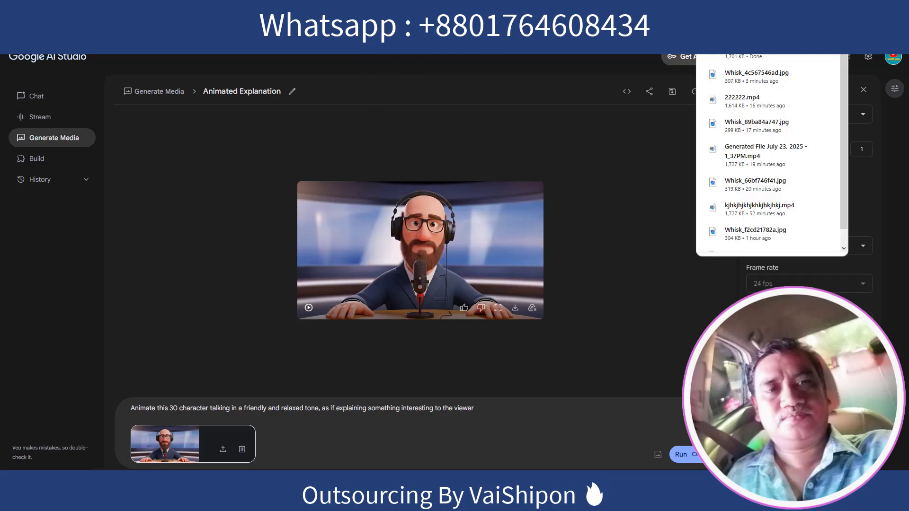
Switch to ChatGPT and copy the funny 8-second Bangla audio script
key(alt+Tab)
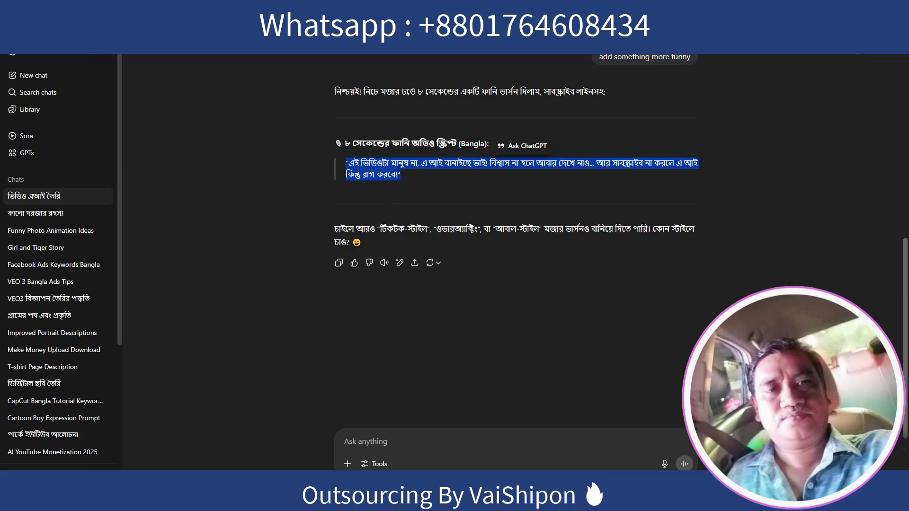
right_click(406, 177)
click(428, 184)
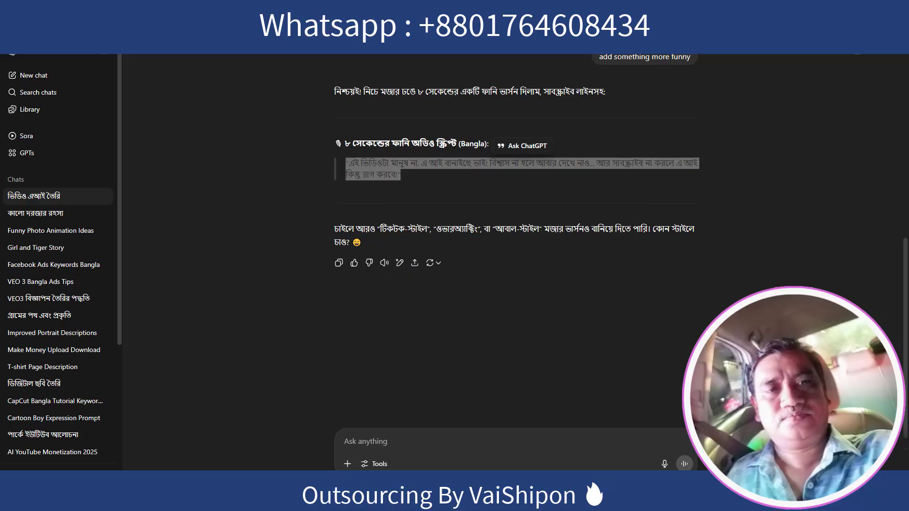
Return to Google AI Studio, open speech generation in a new tab and configure single-speaker audio with the Alnilam voice
key(alt+Tab)
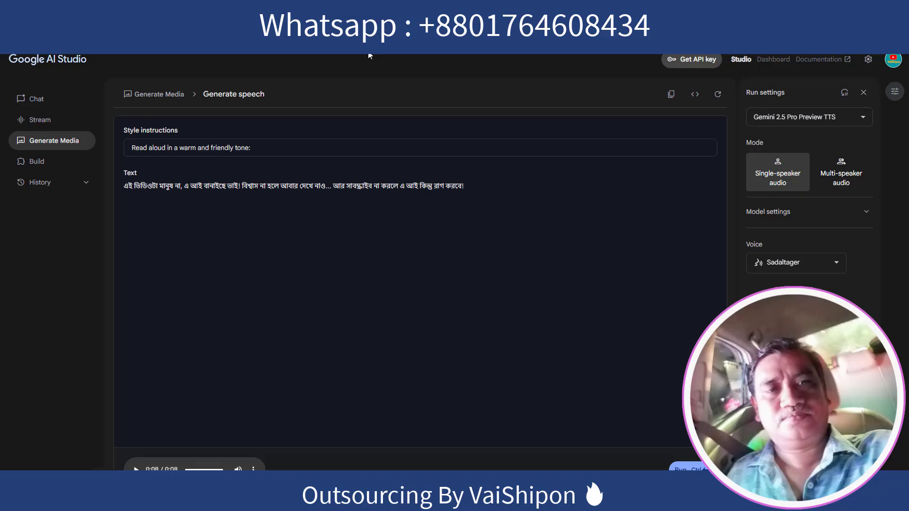
key(ctrl+t)
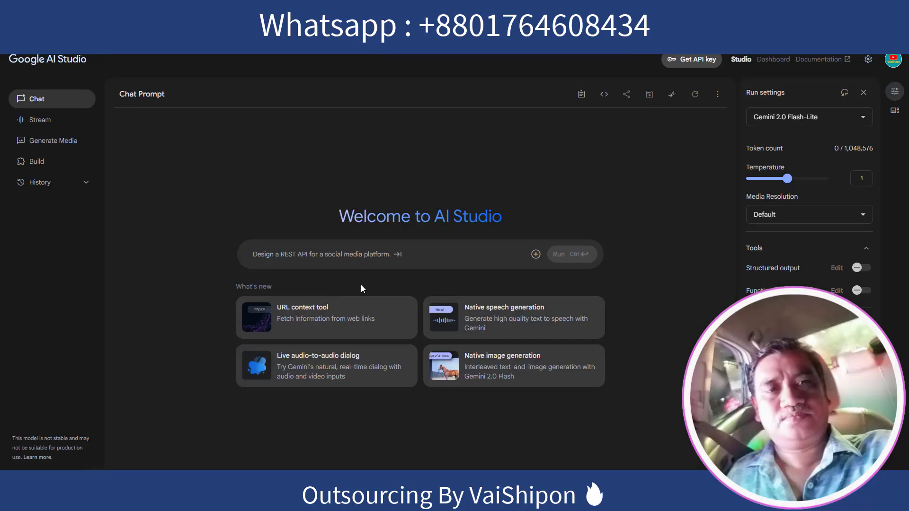
click(485, 319)
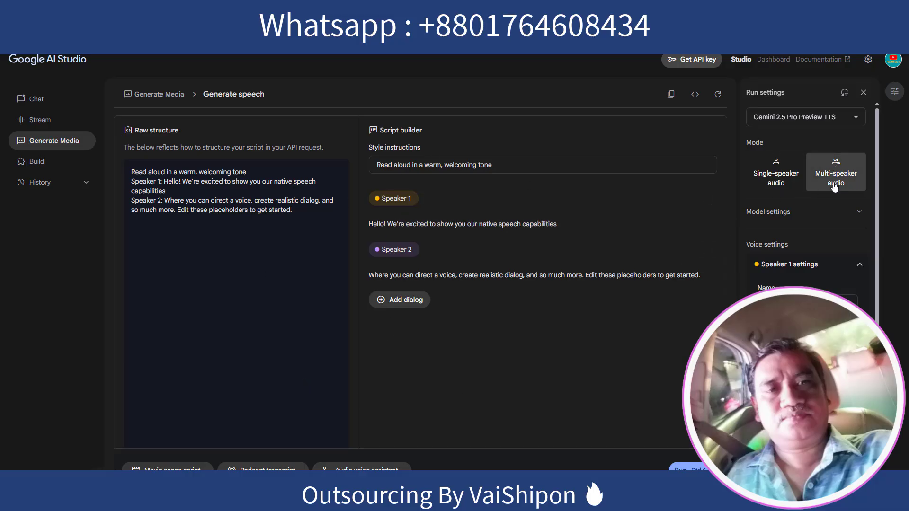
click(779, 180)
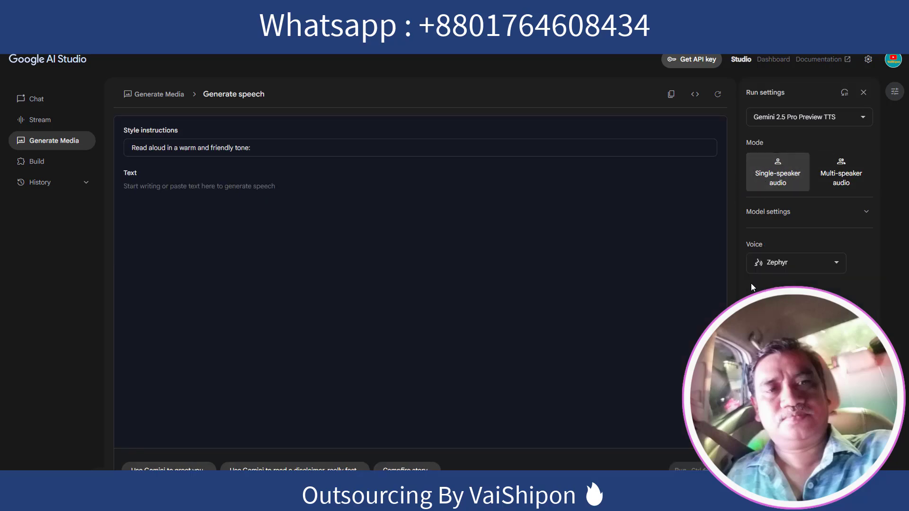
click(805, 263)
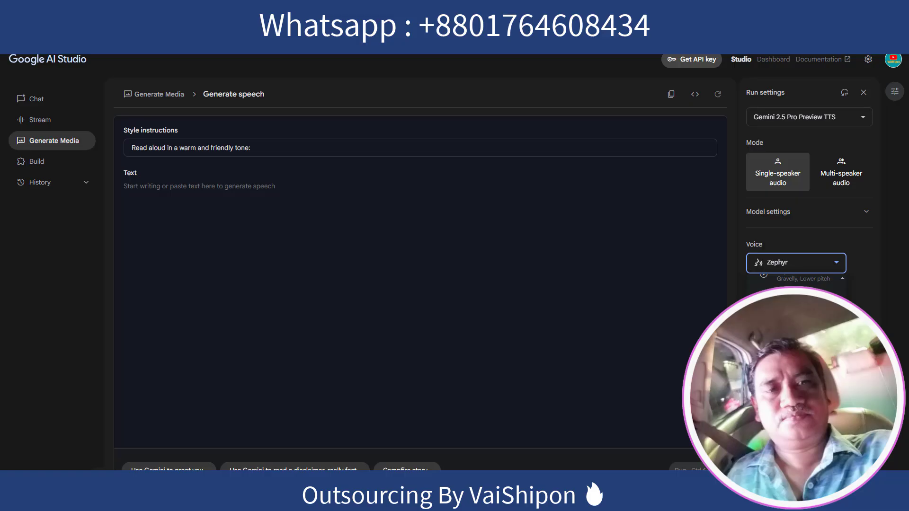
click(800, 367)
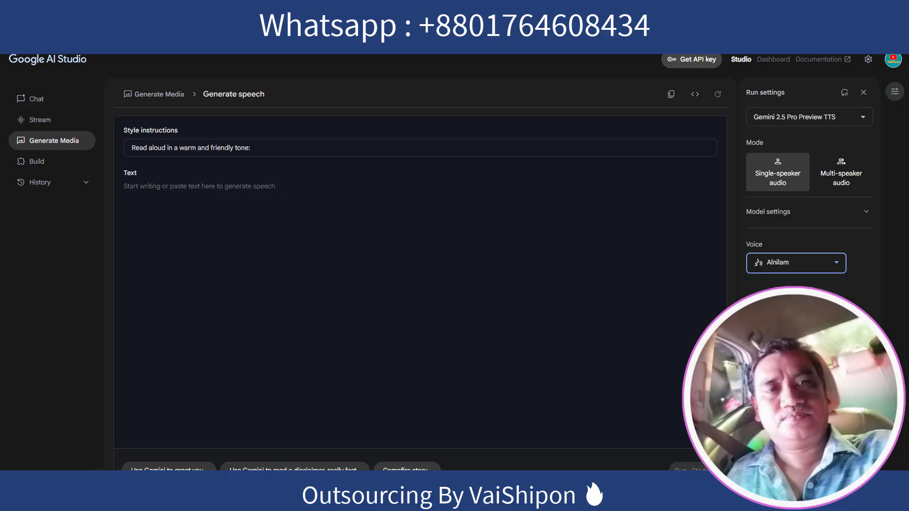
Paste the copied Bangla script as the speech text, generate the voice-over and download the audio file
click(147, 185)
key(ctrl+v)
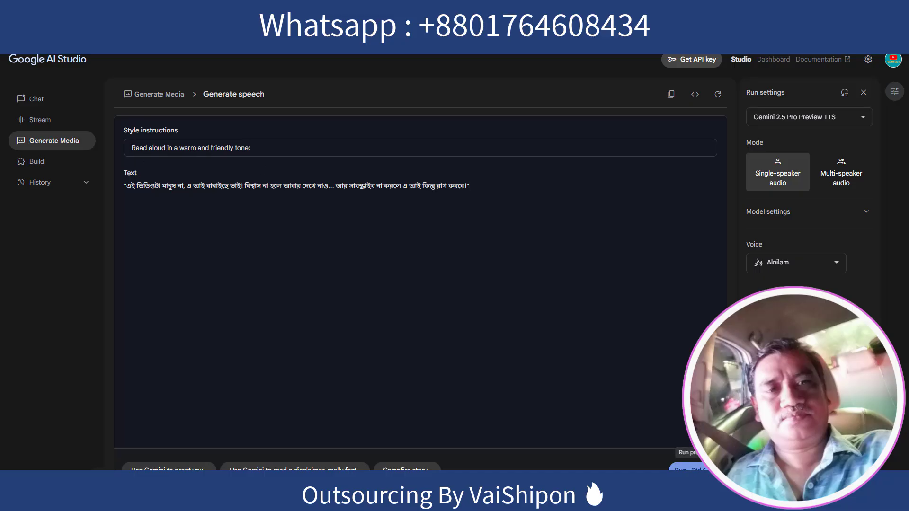
click(686, 469)
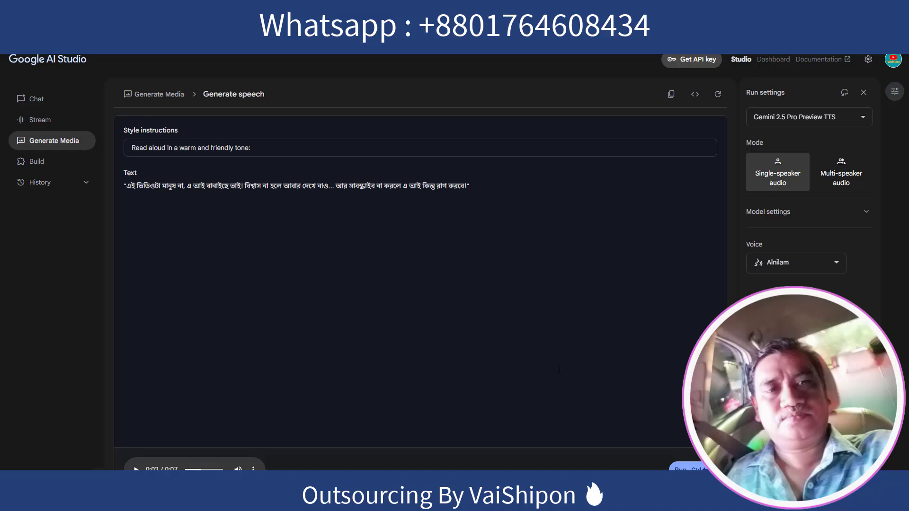
click(253, 469)
click(189, 440)
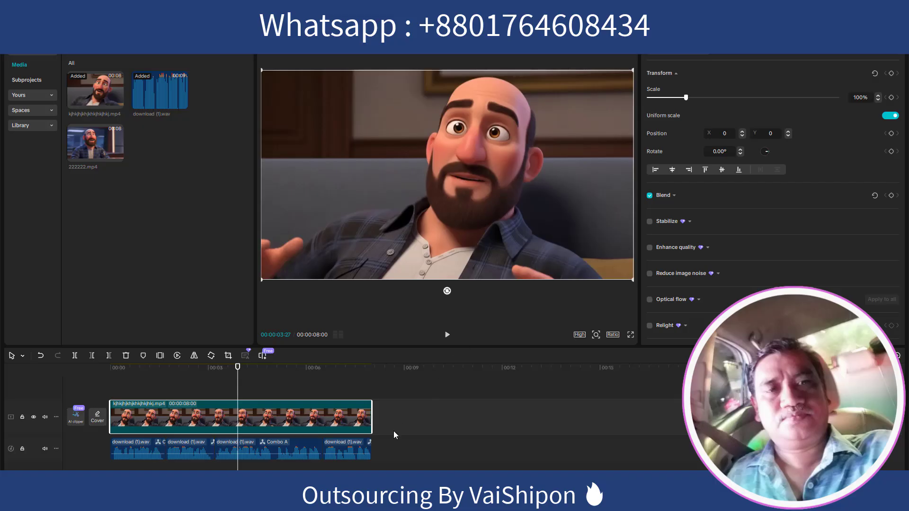
Play the existing character video with its audio from the start of the timeline
drag(237, 374, 110, 371)
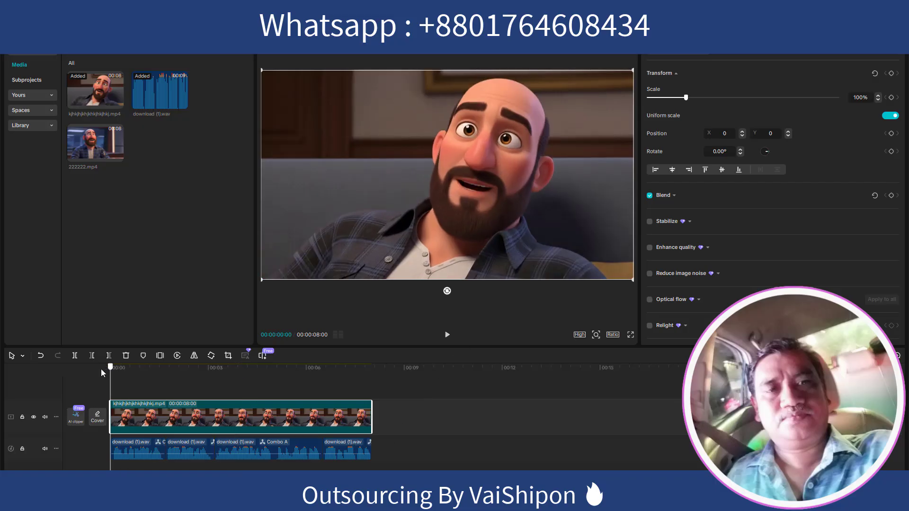
click(446, 336)
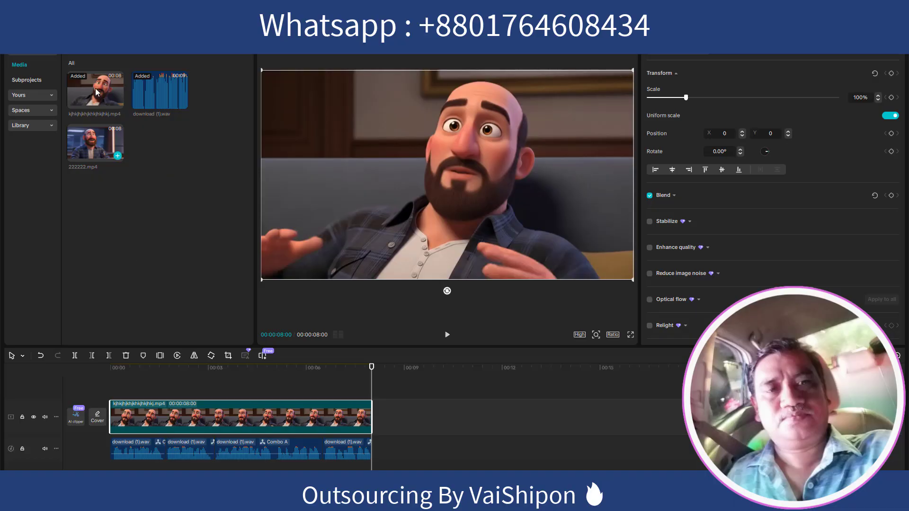
Import the video 75 from the Downloads folder into the project media
click(83, 49)
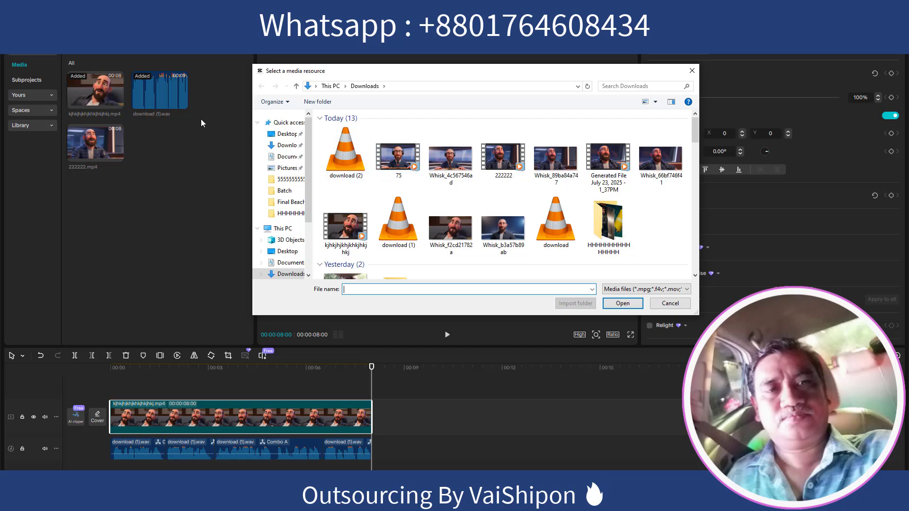
click(679, 305)
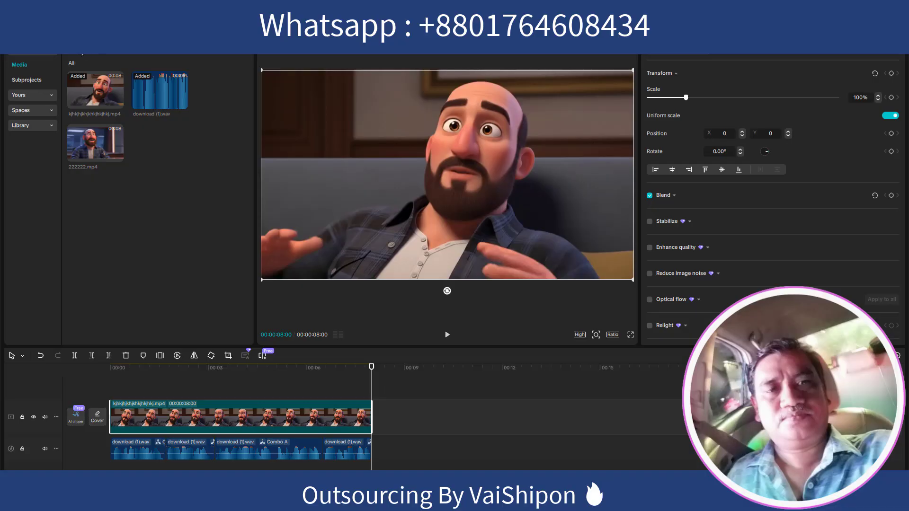
key(ctrl+i)
double_click(396, 167)
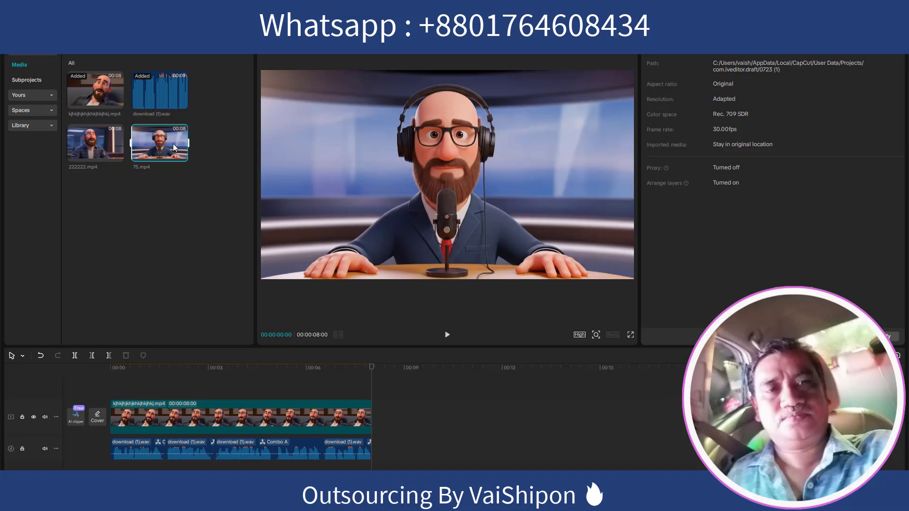
Replace the existing video clip on the timeline with 75.mp4, using the original video effect
click(235, 416)
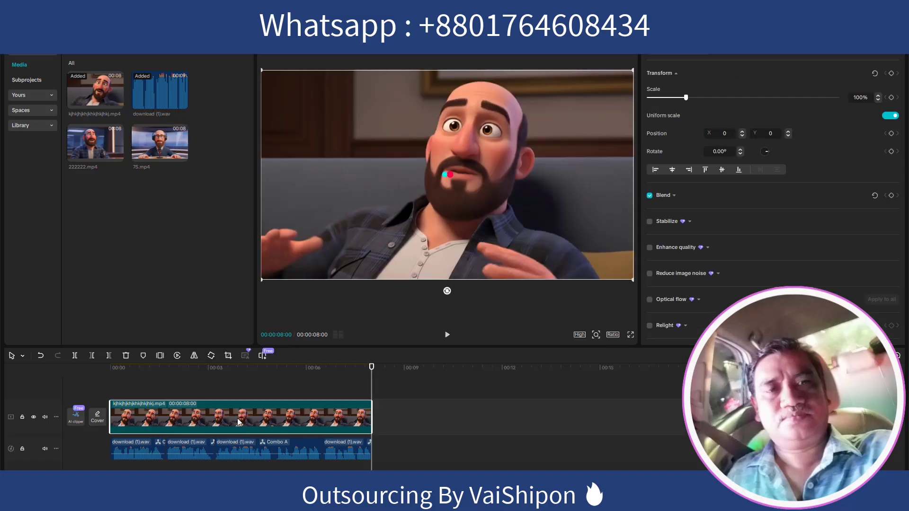
mouse_move(160, 143)
drag(160, 143, 225, 411)
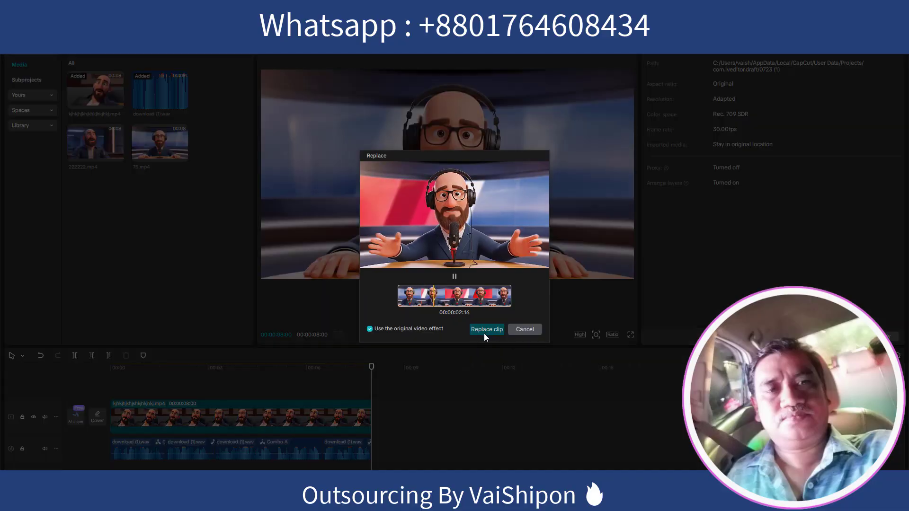
click(485, 329)
Play the timeline with the replaced clip from the beginning, and park the playhead near the middle of the video
drag(372, 368, 111, 367)
click(449, 337)
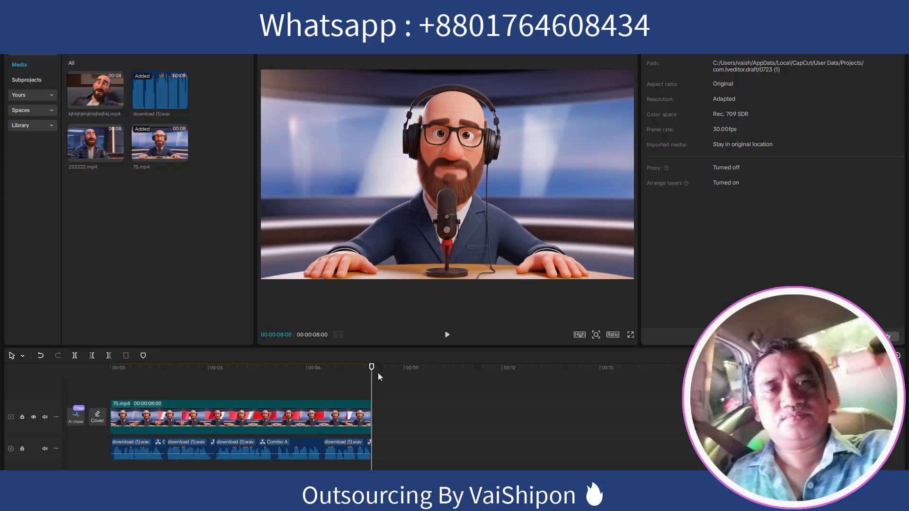
drag(371, 369, 124, 369)
click(252, 391)
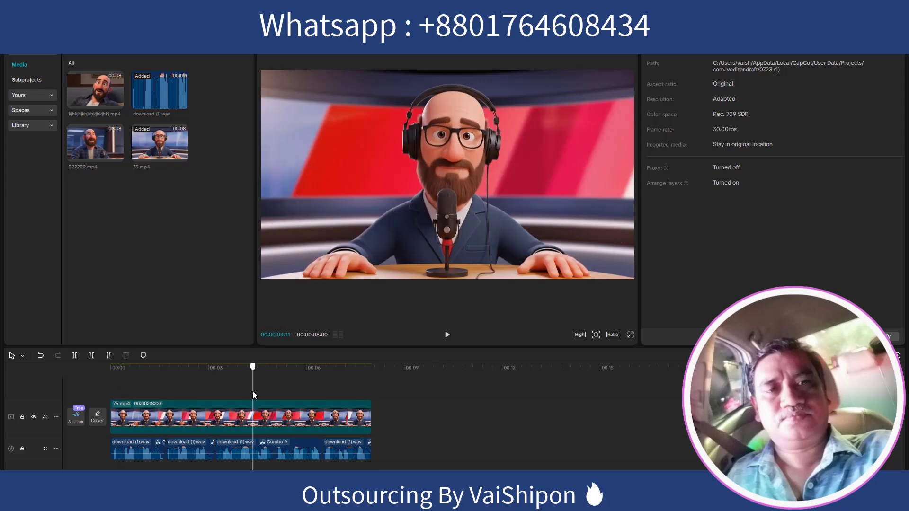